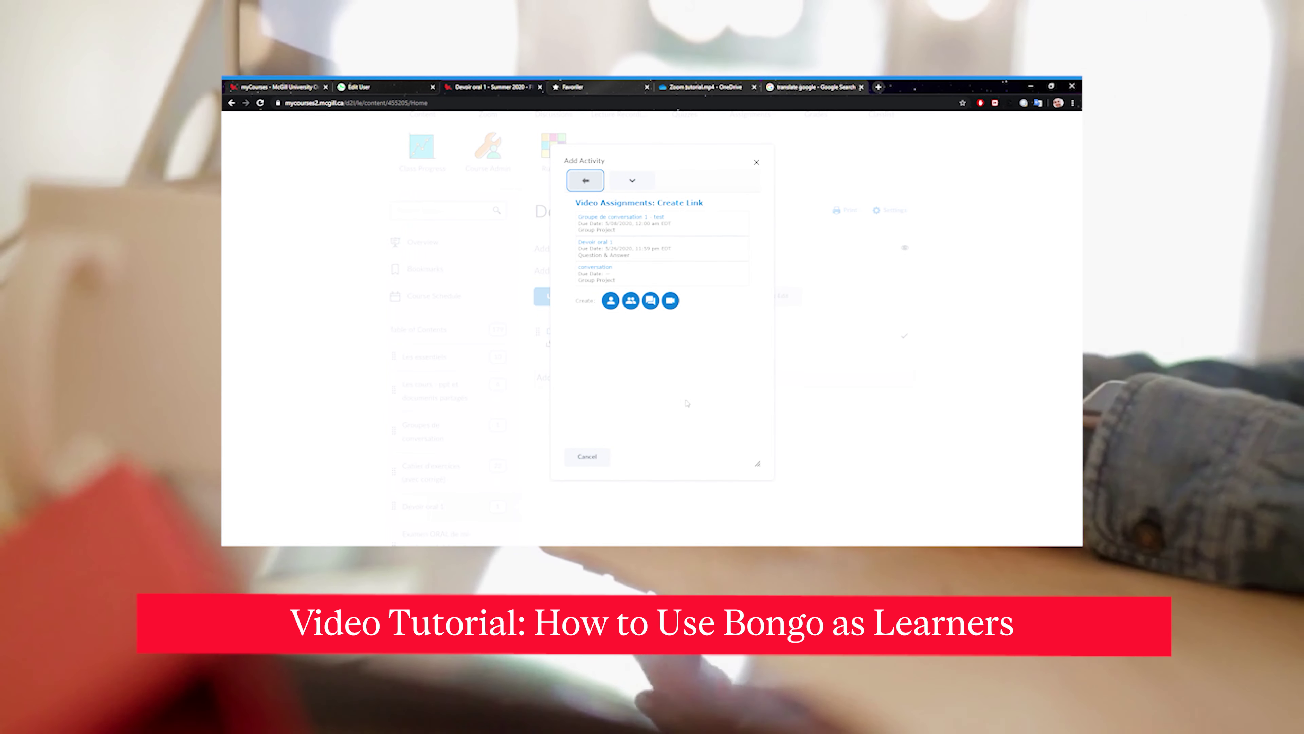
Go back from the video assignment list in the Add Activity dialog.
click(631, 301)
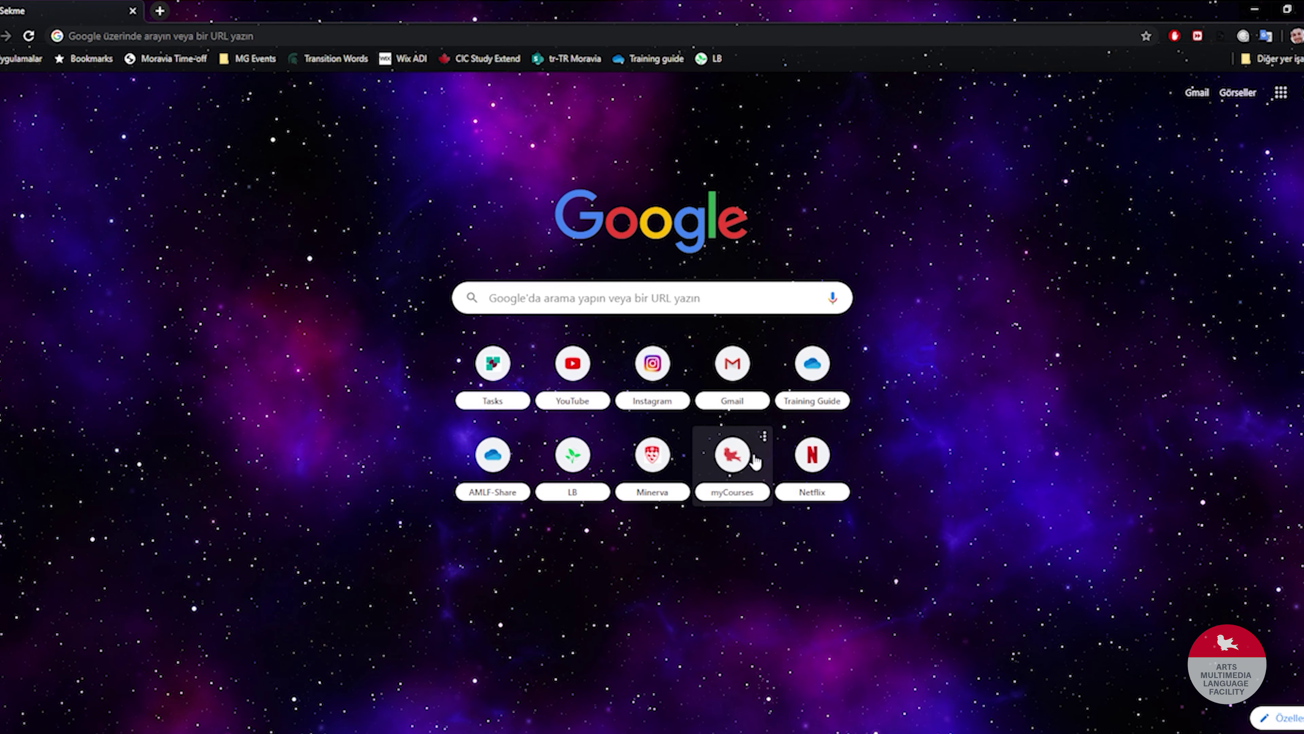
Open myCourses from the new-tab shortcut and sign in with a McGill account.
click(751, 459)
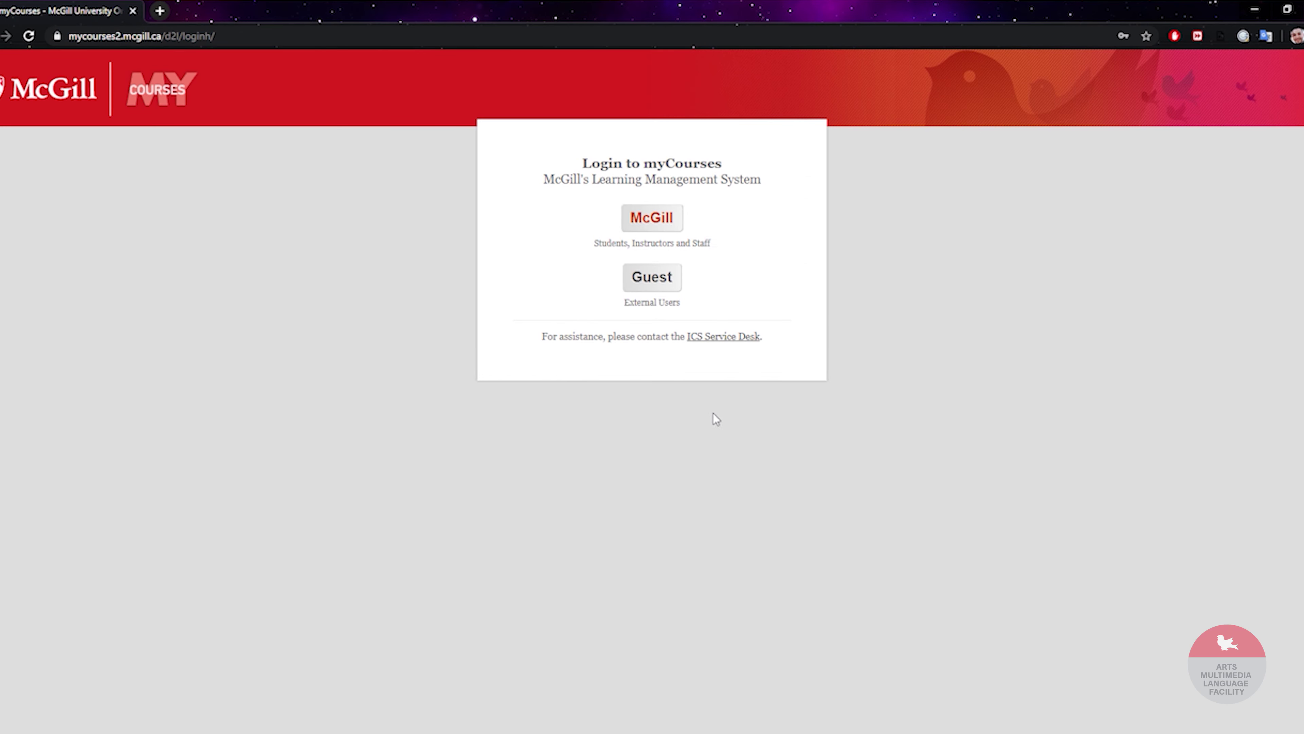
click(668, 217)
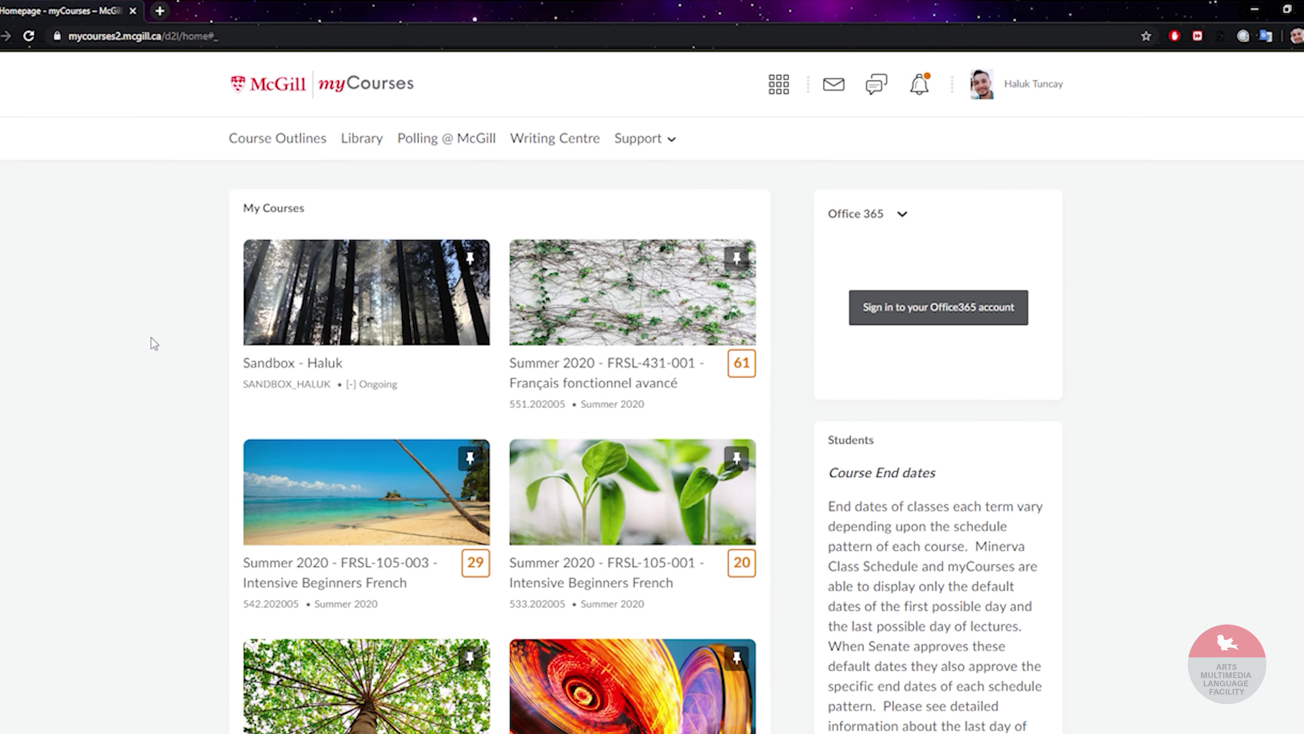
click(298, 316)
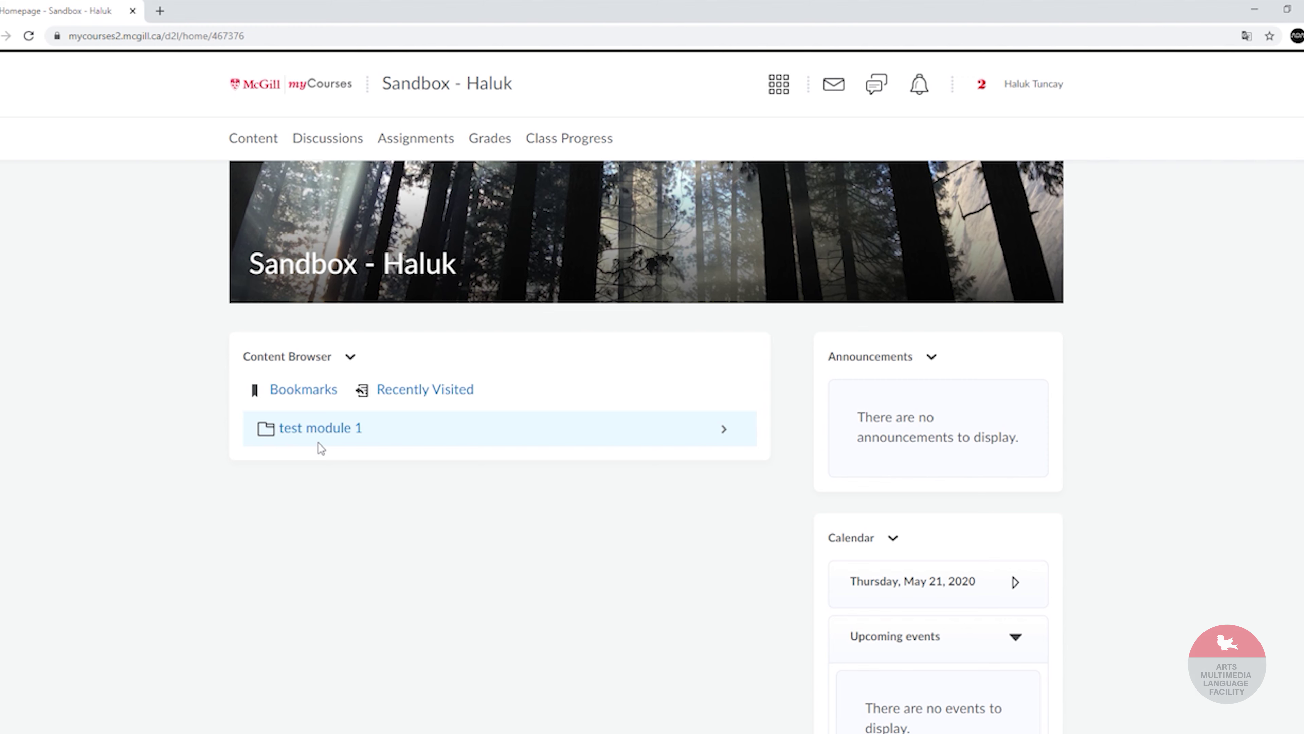
Open (TEST) Bongo Group Assignment in test module 1 and scroll down to Work In Progress and Submission.
click(337, 431)
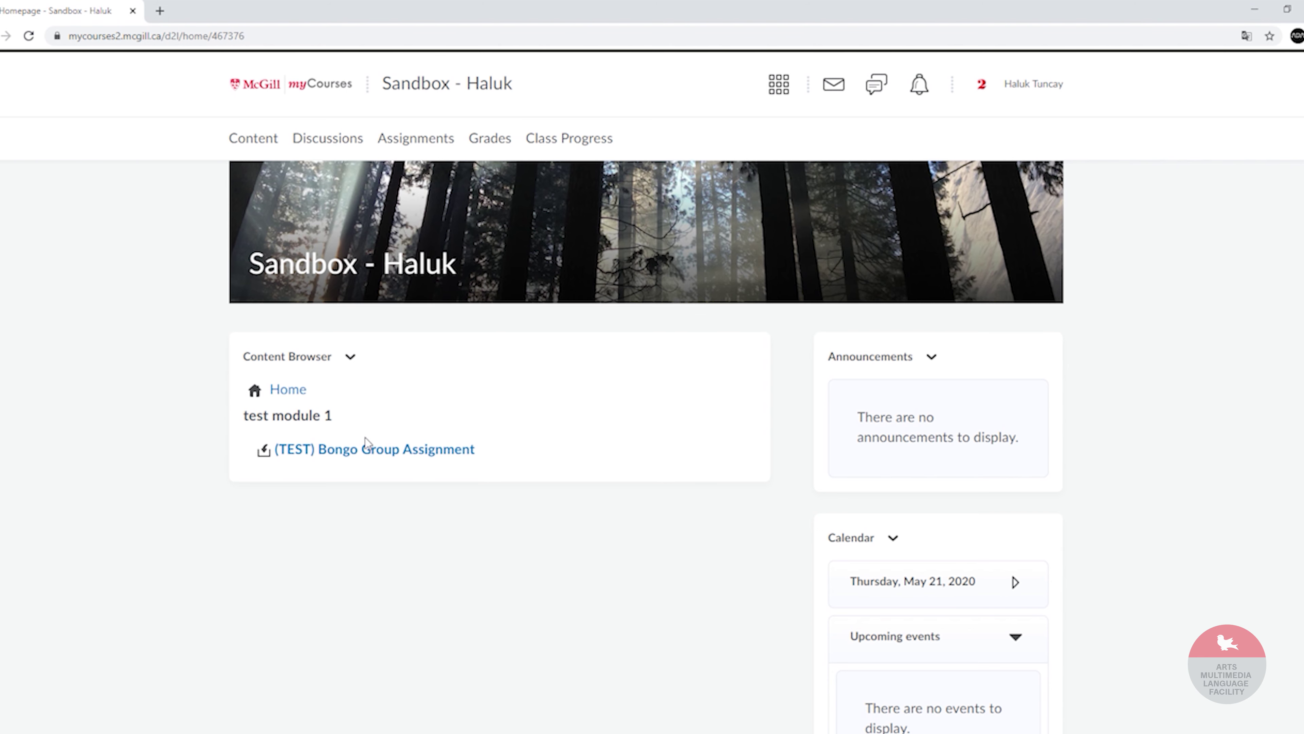
click(429, 462)
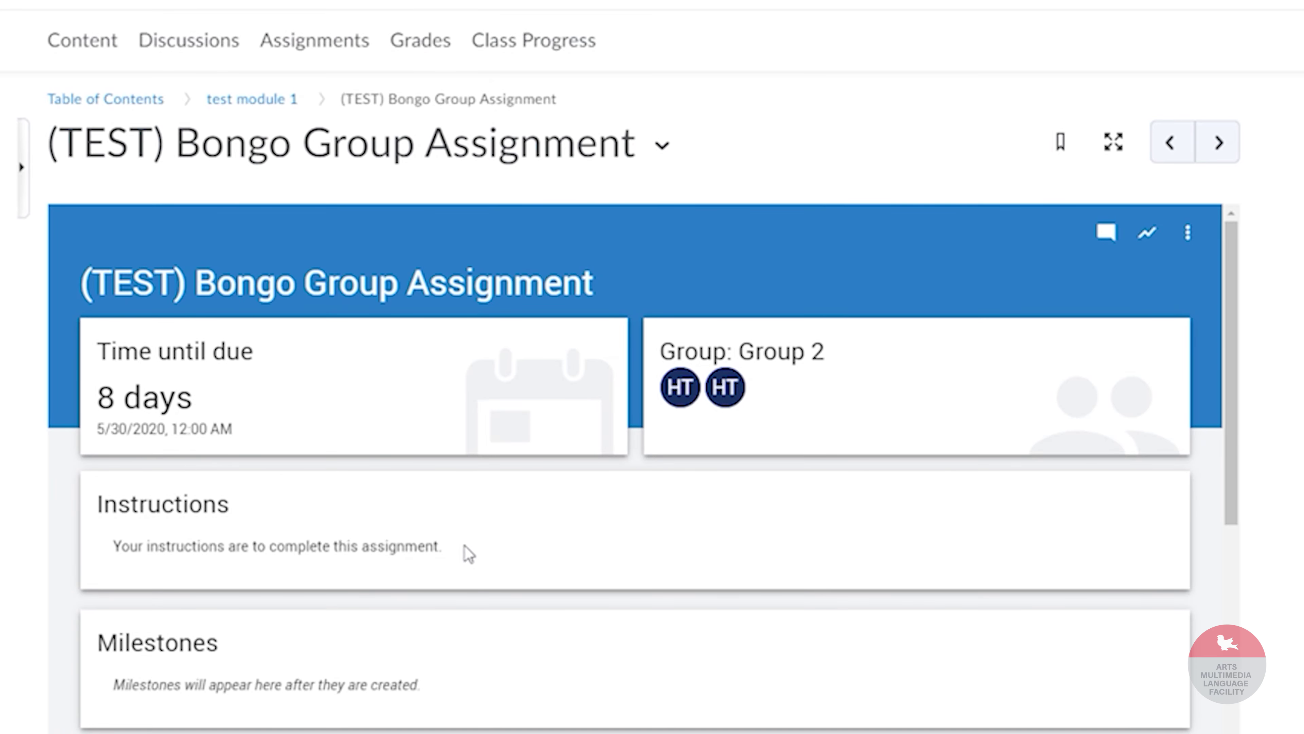
drag(115, 548, 466, 554)
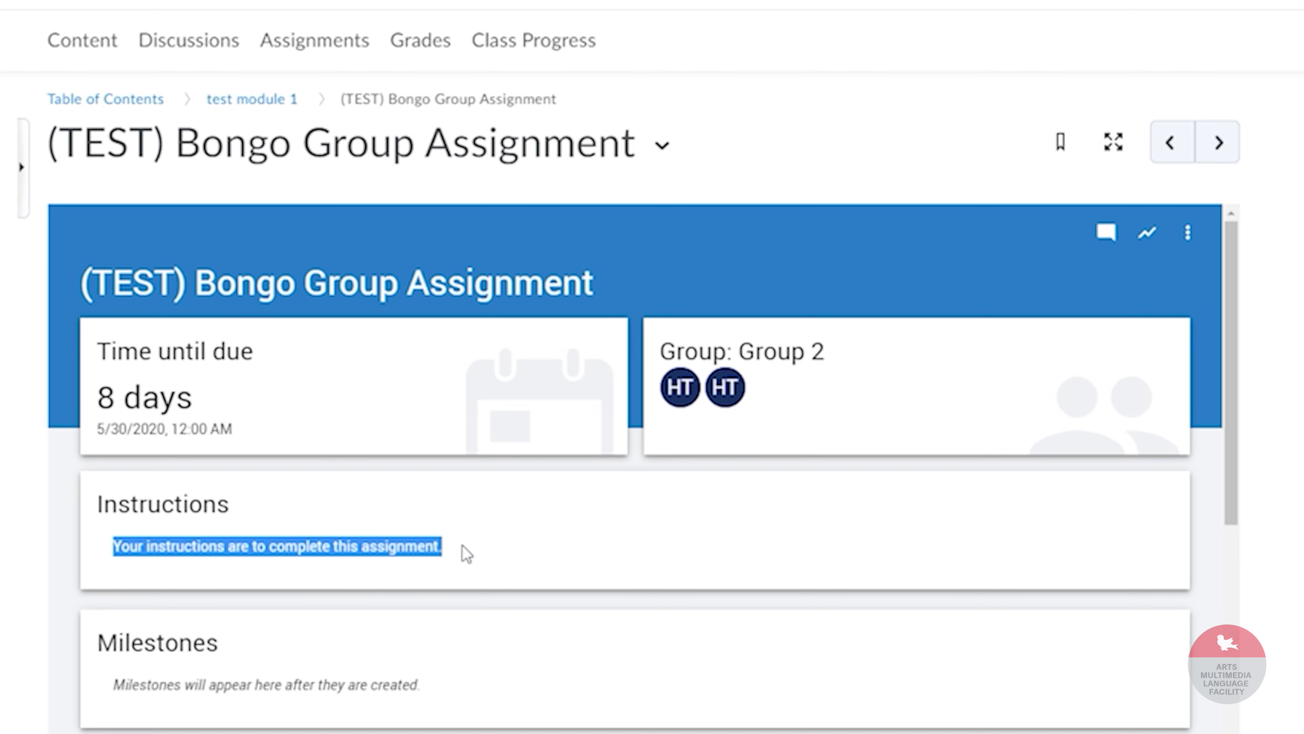
click(494, 546)
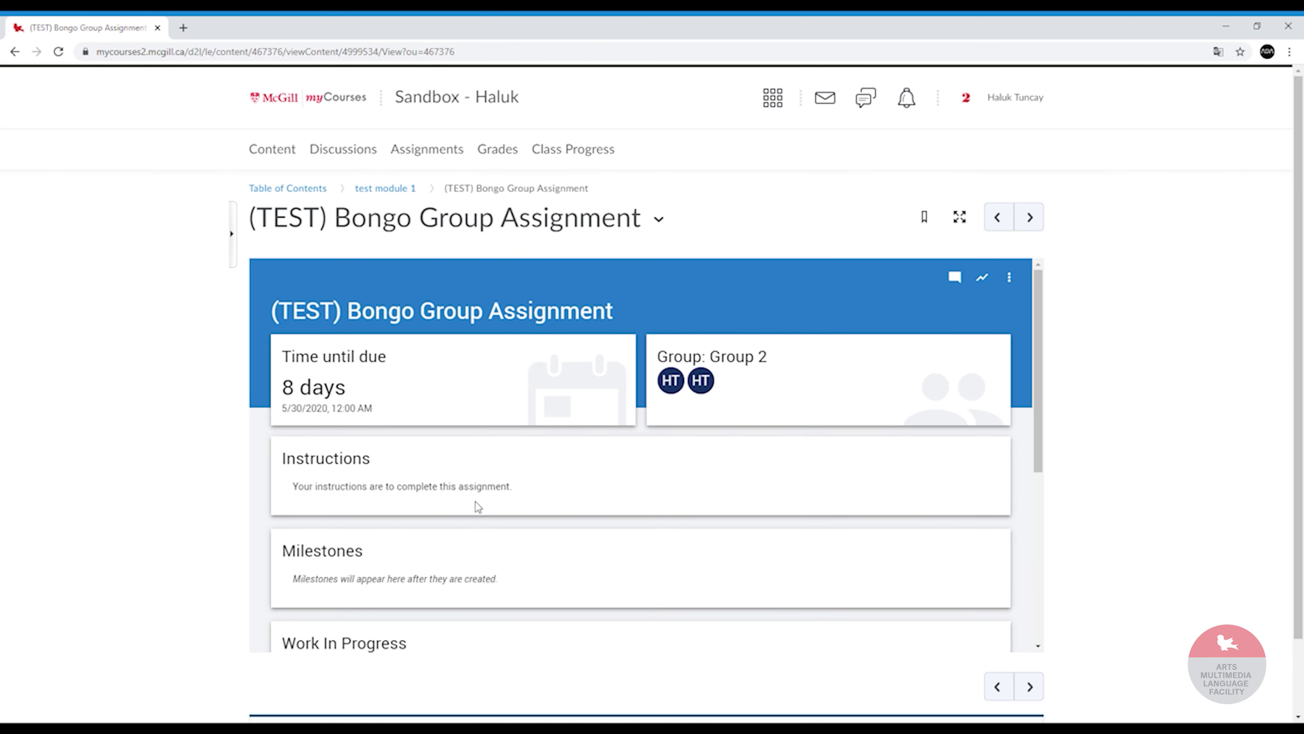
scroll(474, 501, down, 3)
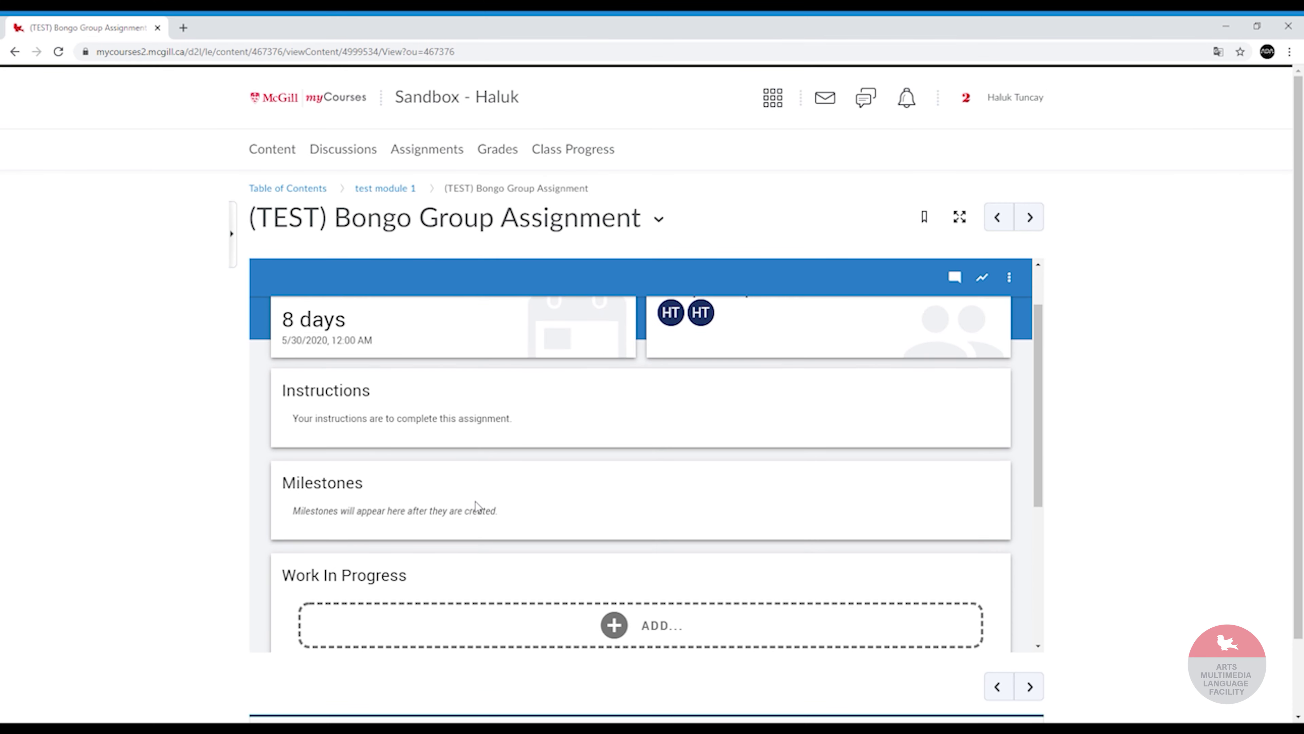
scroll(475, 502, down, 3)
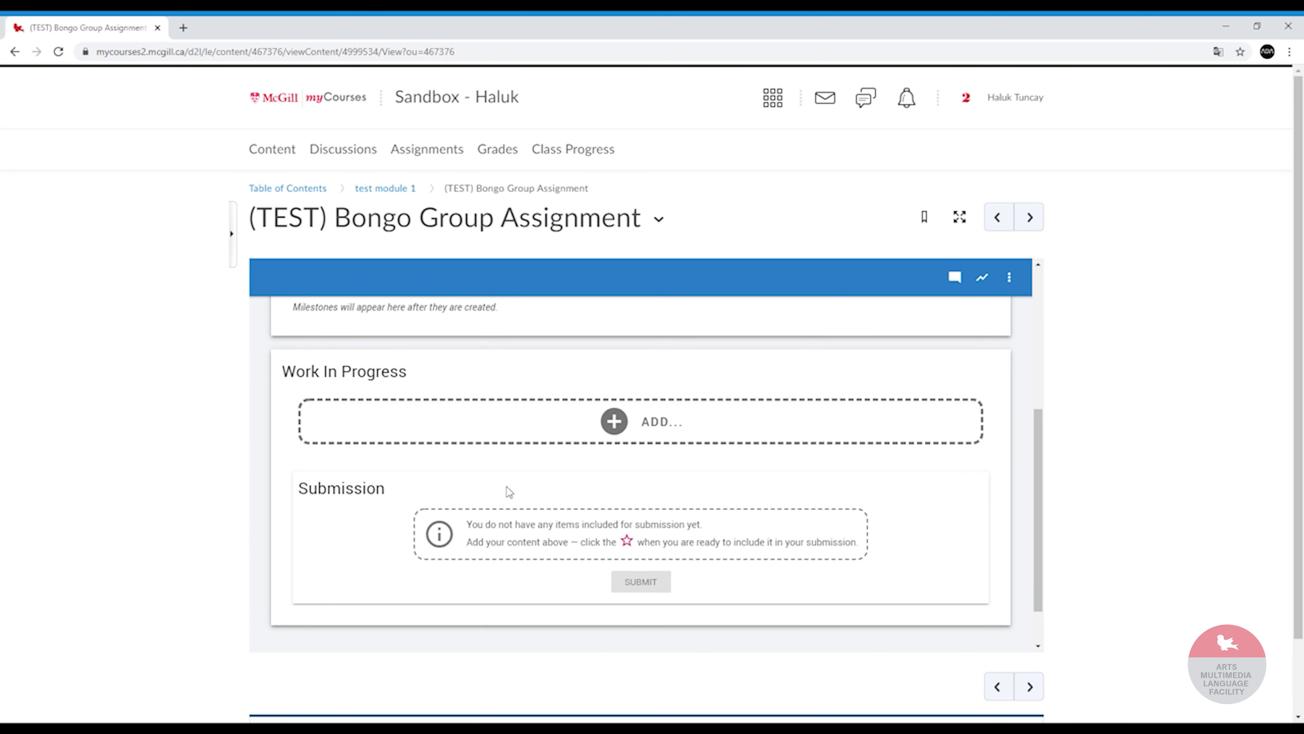
Show the Add options (Video, File, Link, Meeting, Milestone, Combined Video) under Work In Progress.
click(577, 438)
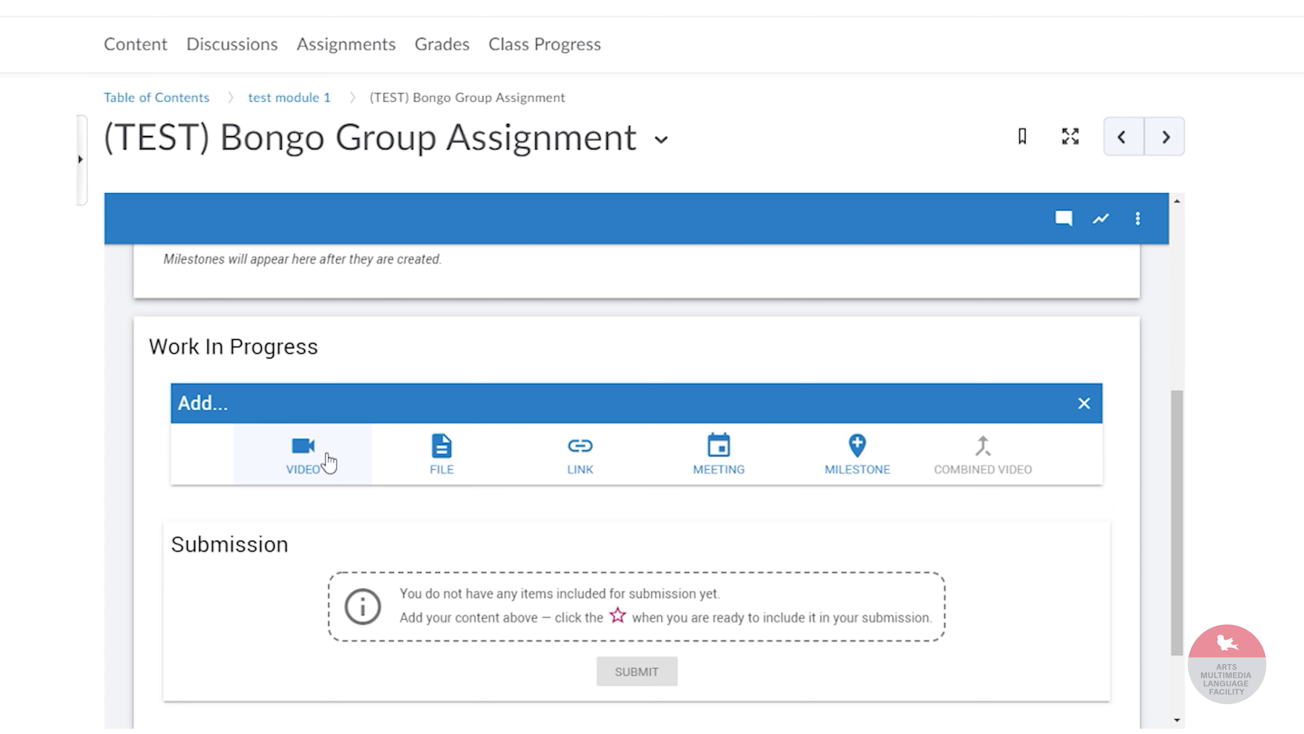
Record a camera video and save it to Work In Progress as 'Recorded 21 May 2:51 pm'.
click(327, 459)
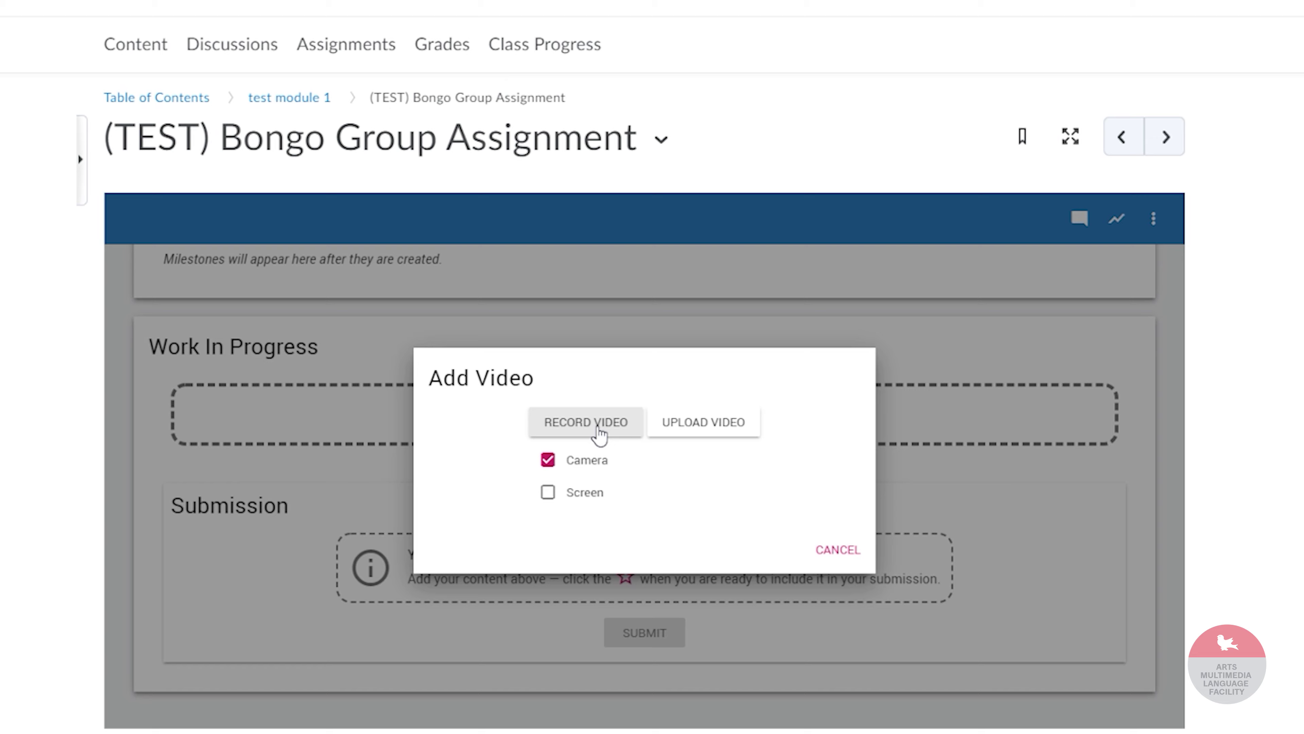
click(599, 433)
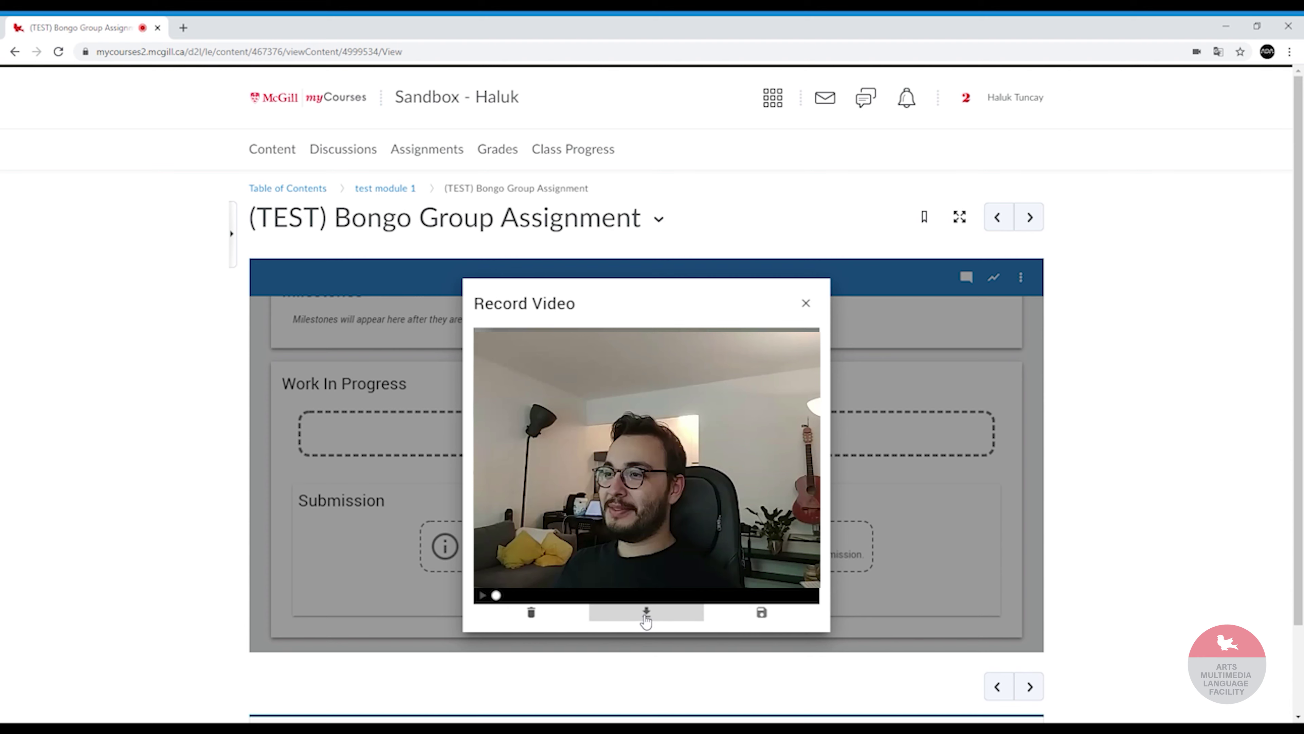
click(769, 619)
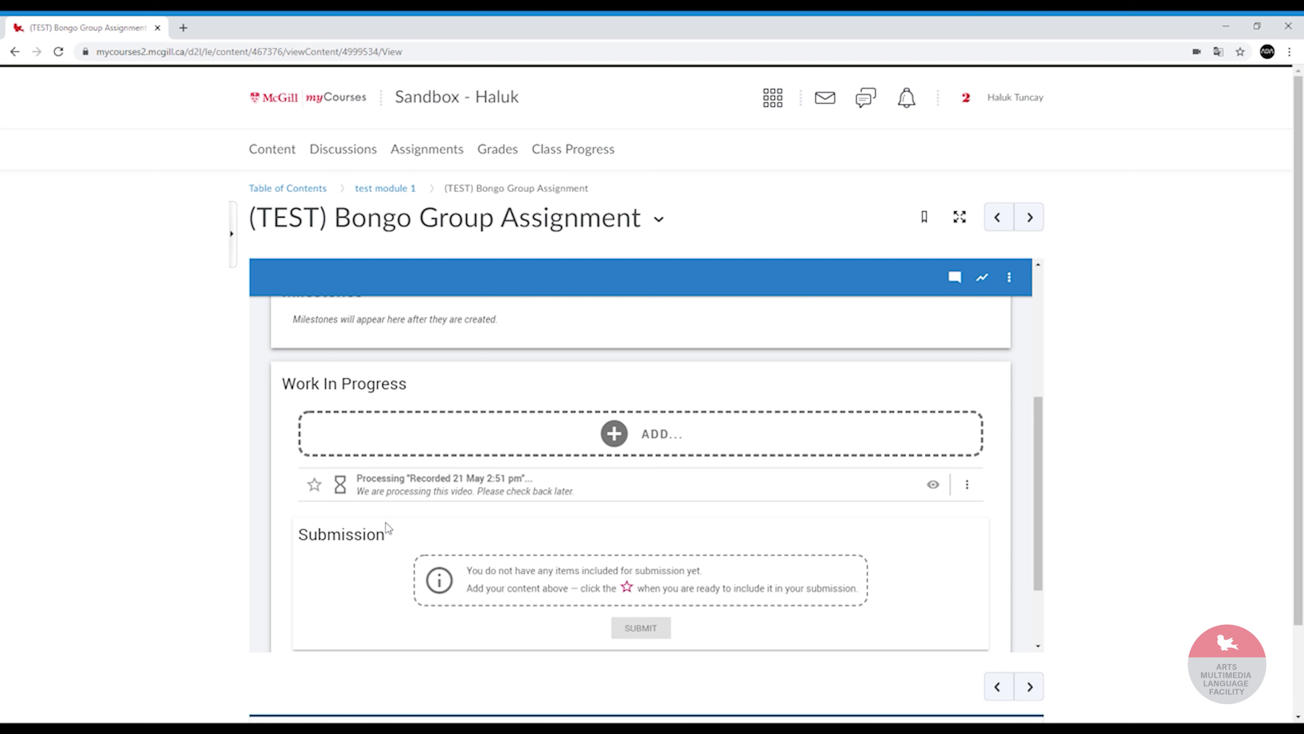
Add a second camera recording, 'Recorded 21 May 2:59 pm', to Work In Progress.
scroll(663, 424, down, 2)
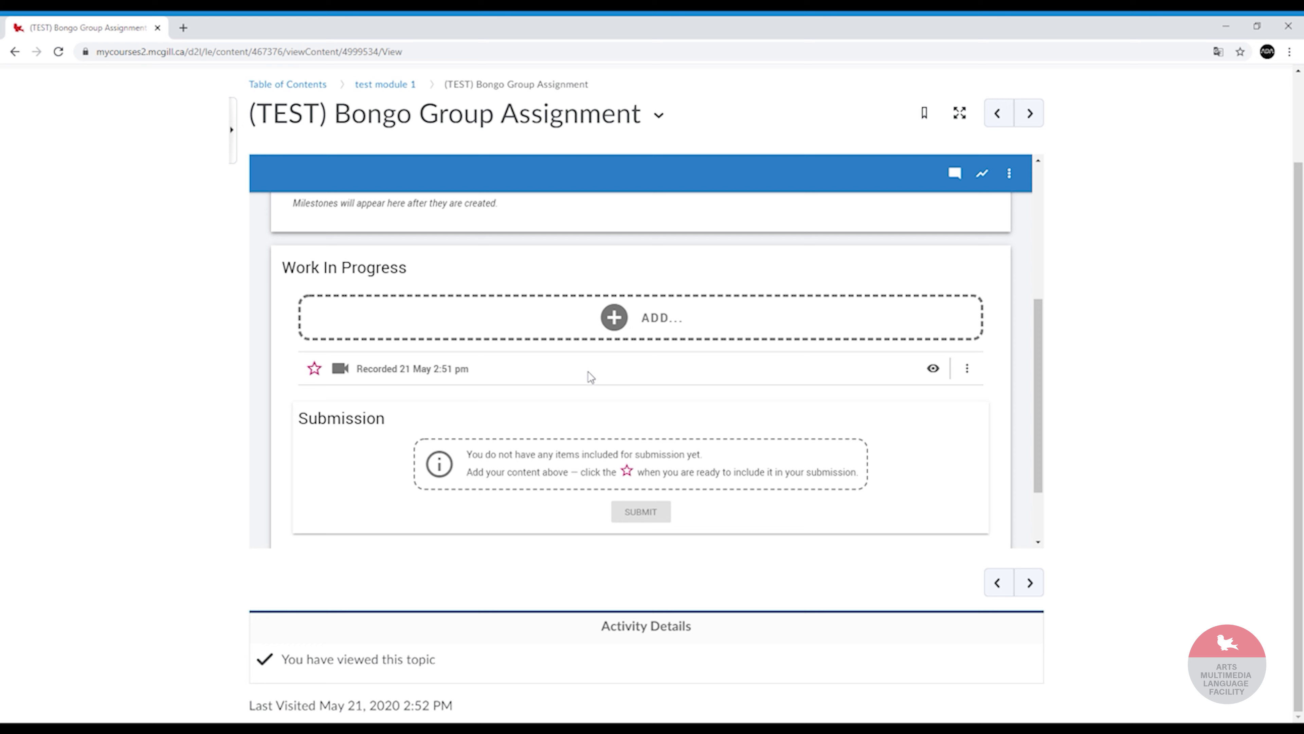
click(627, 324)
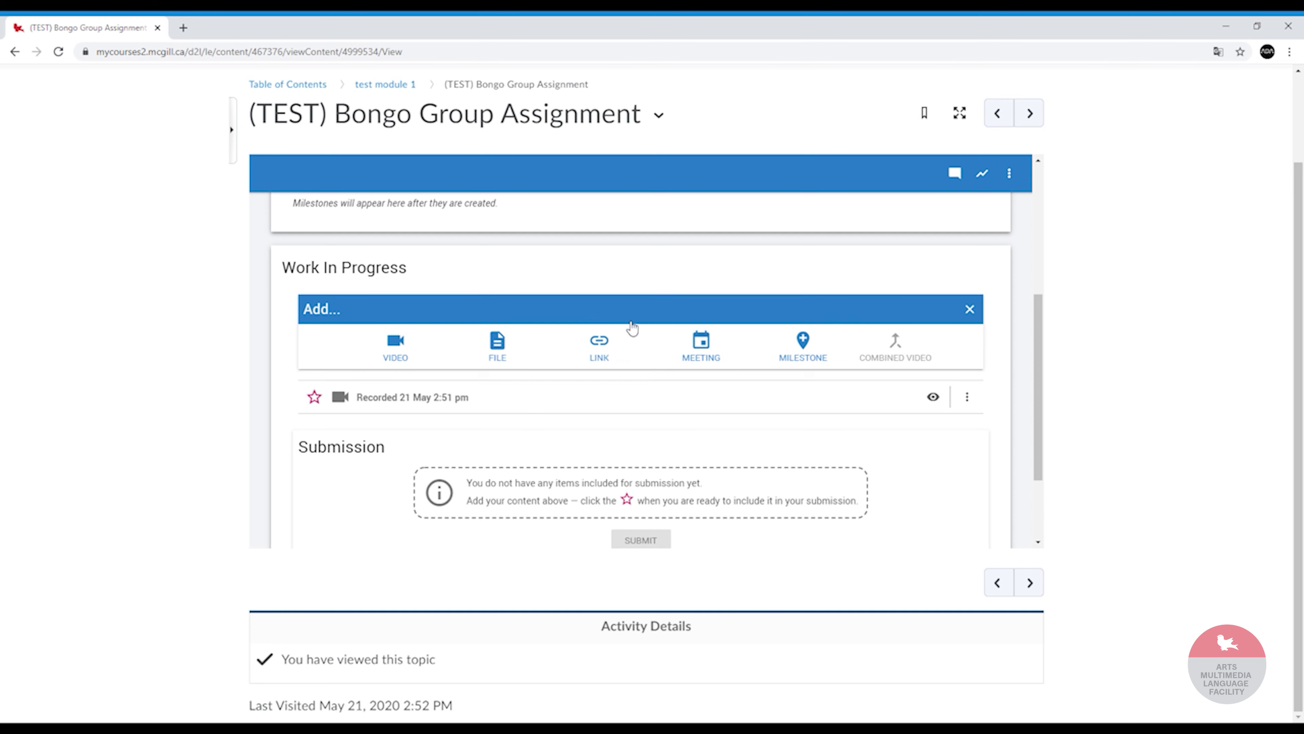
click(396, 346)
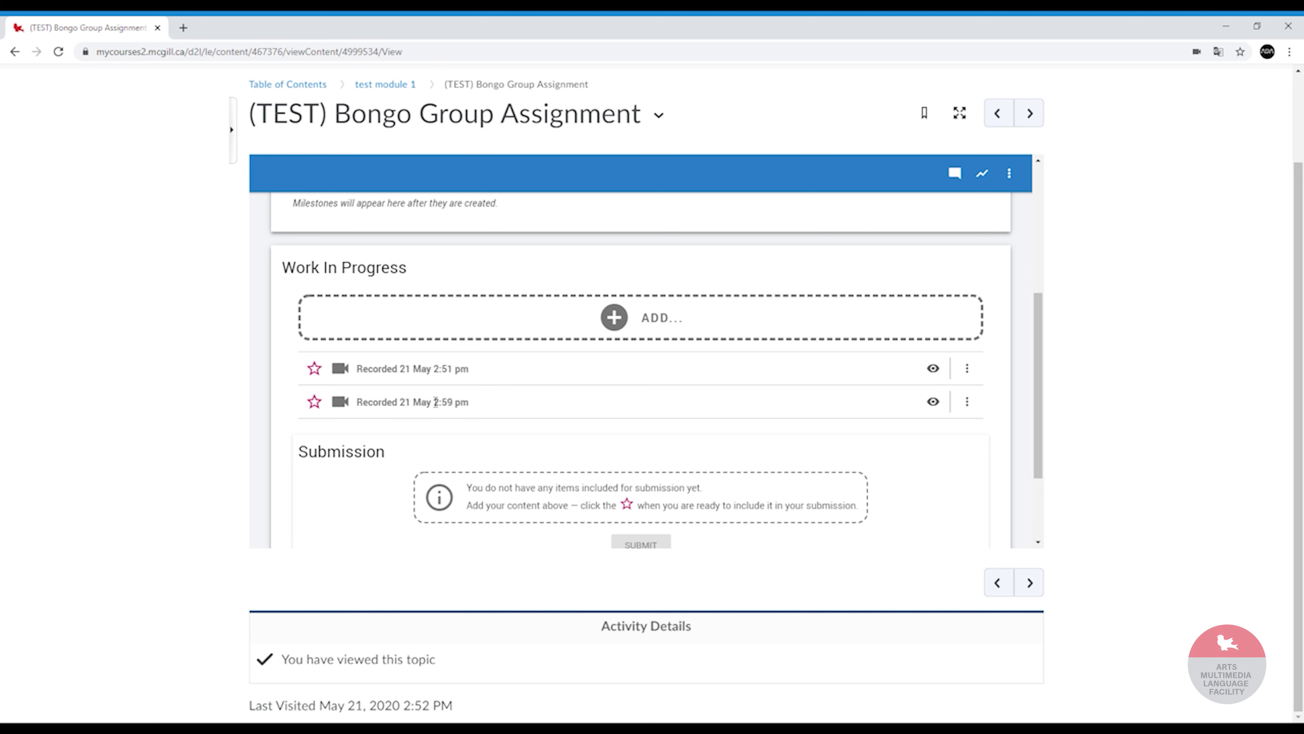
scroll(486, 382, up, 1)
click(488, 391)
click(978, 393)
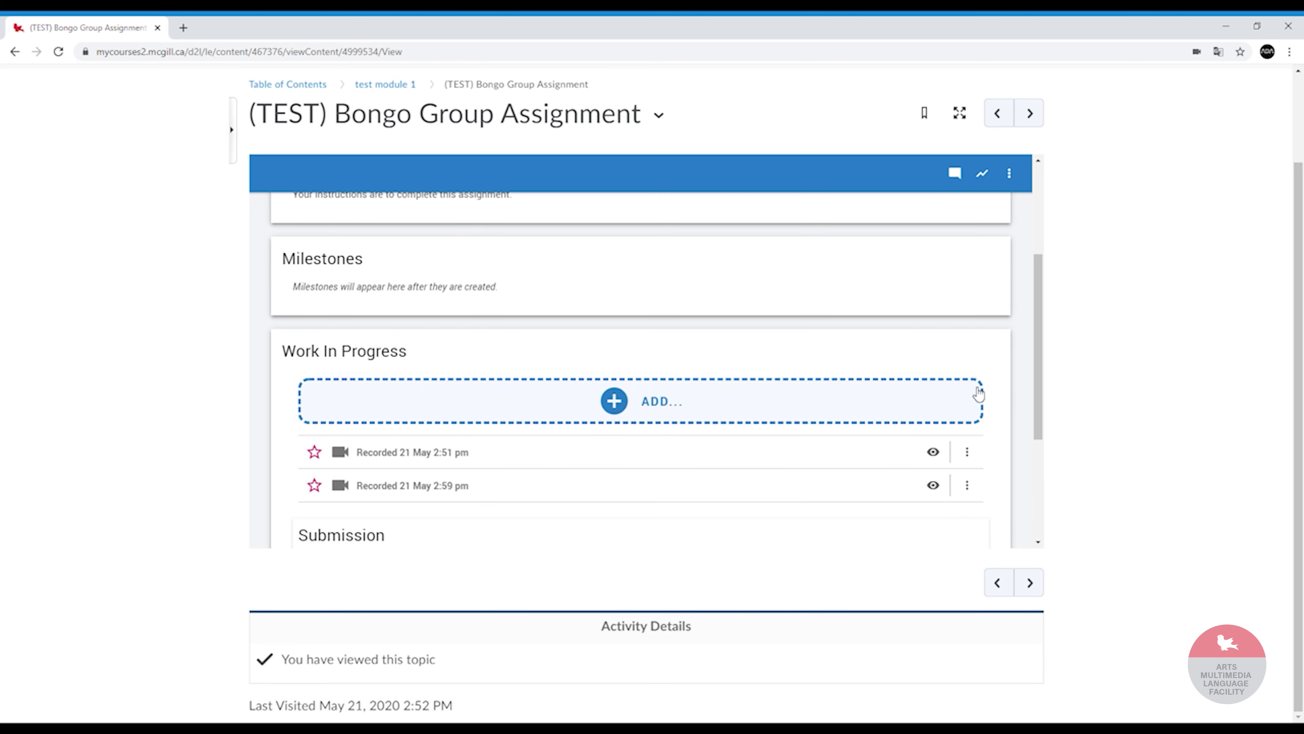
scroll(979, 393, down, 3)
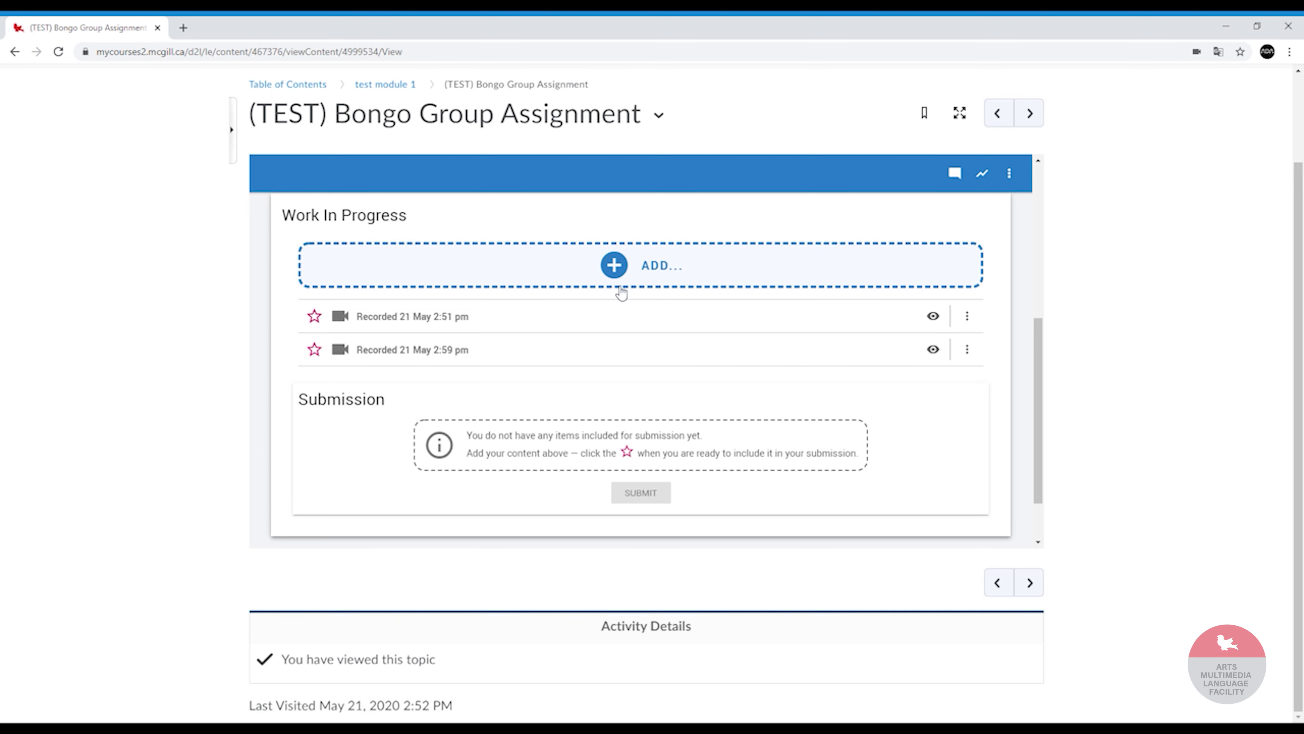
Create a Combined Video from the 2:51 pm and 2:59 pm recordings, 2:51 pm first.
click(653, 286)
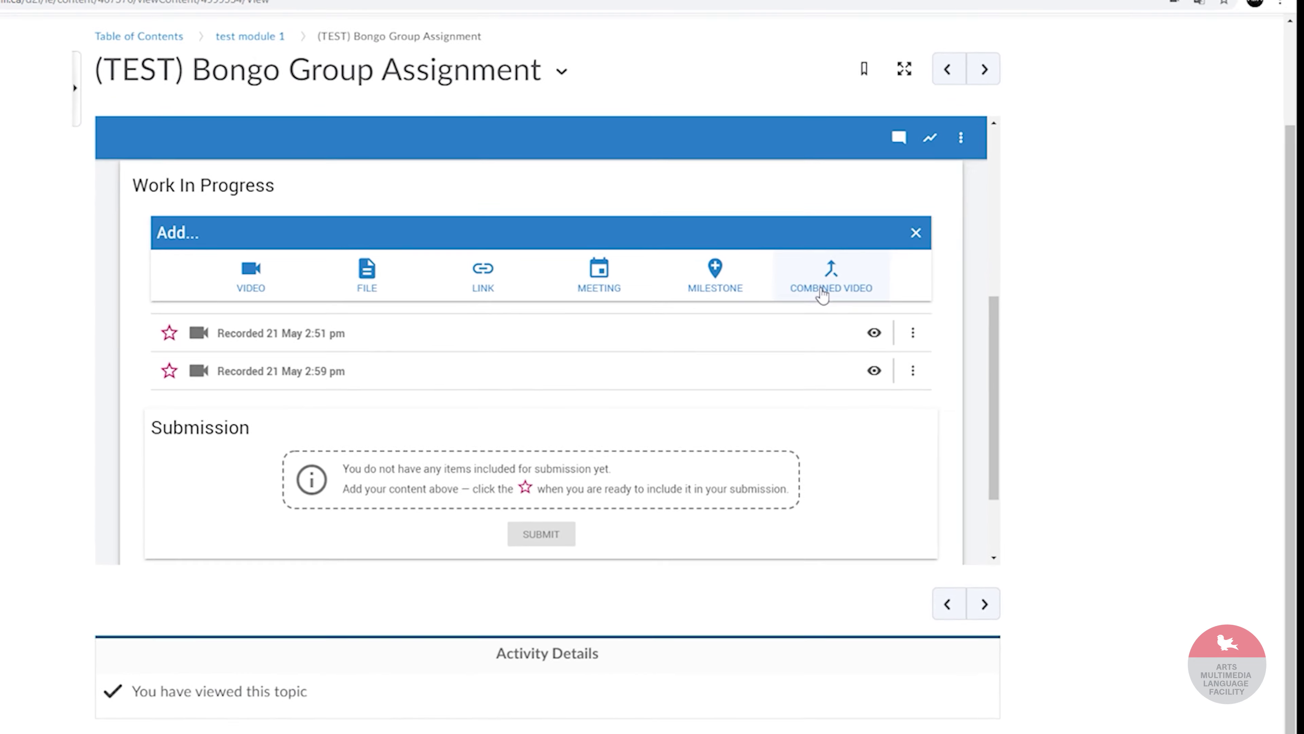
click(740, 261)
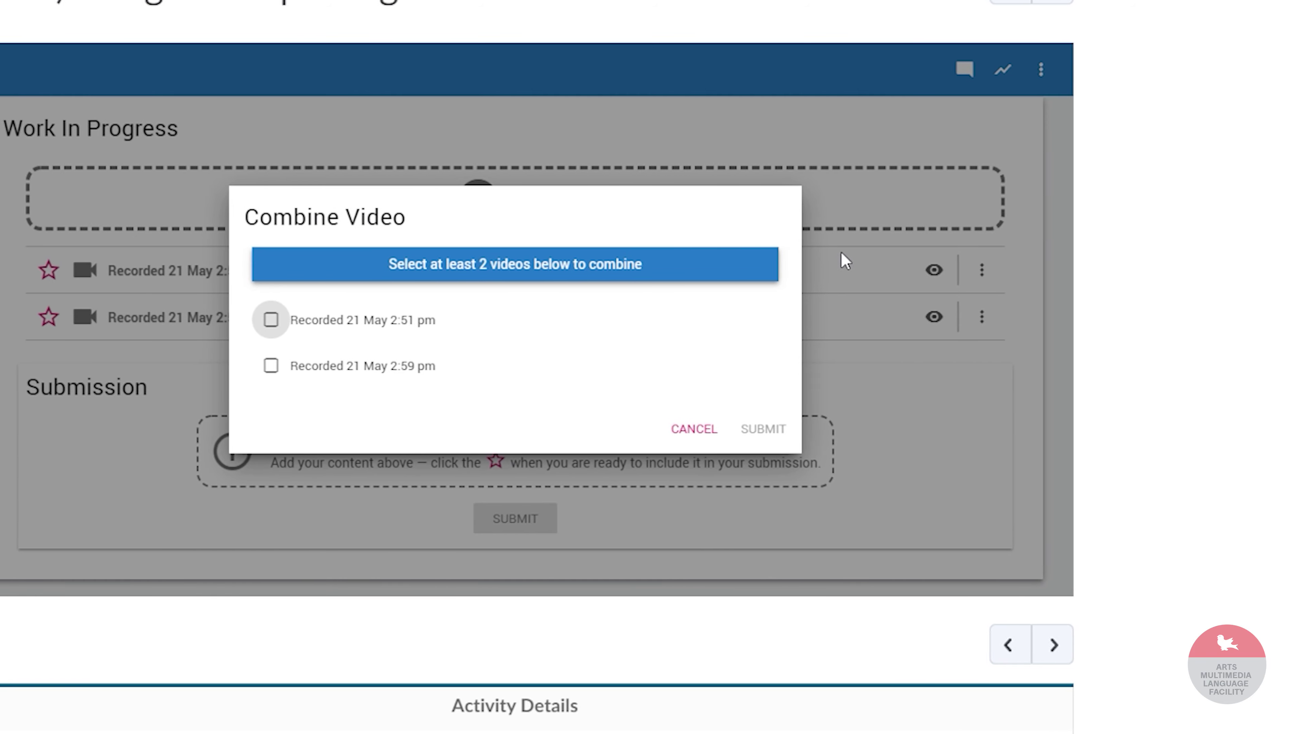
click(414, 324)
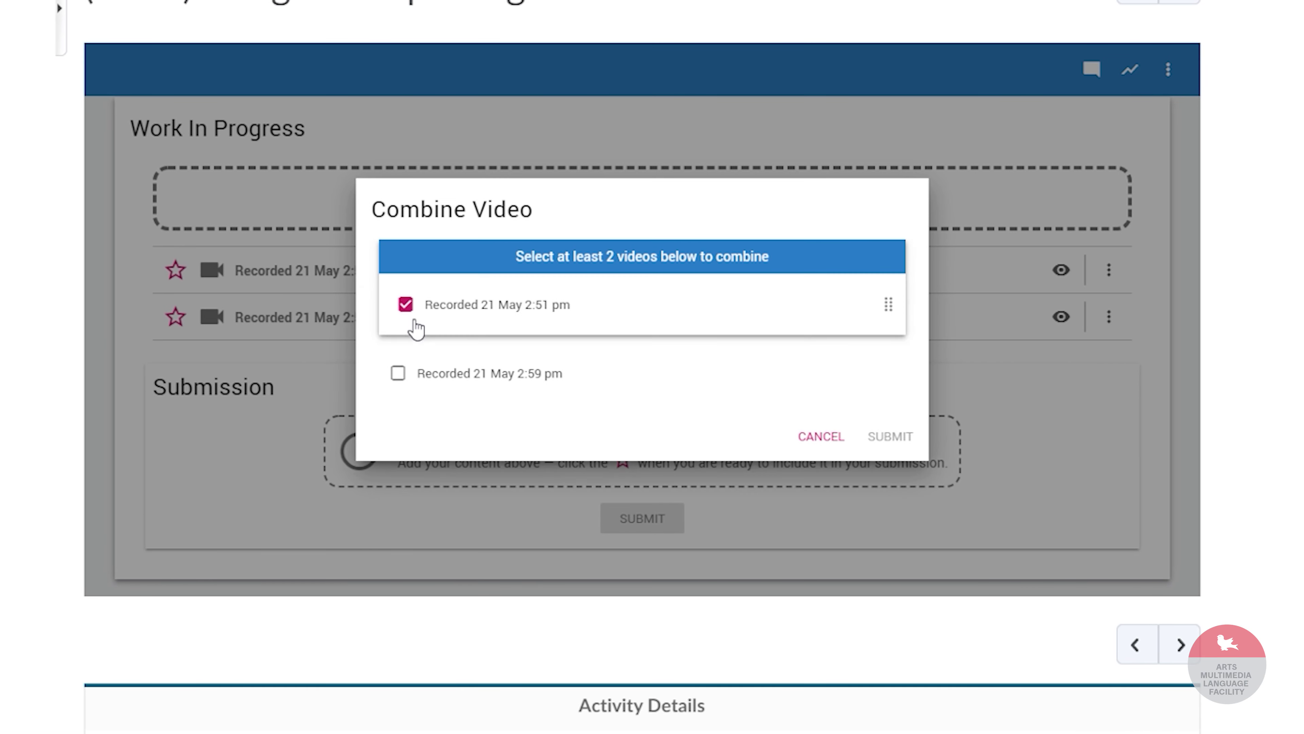
click(399, 373)
drag(890, 355, 887, 302)
drag(889, 350, 889, 297)
click(905, 437)
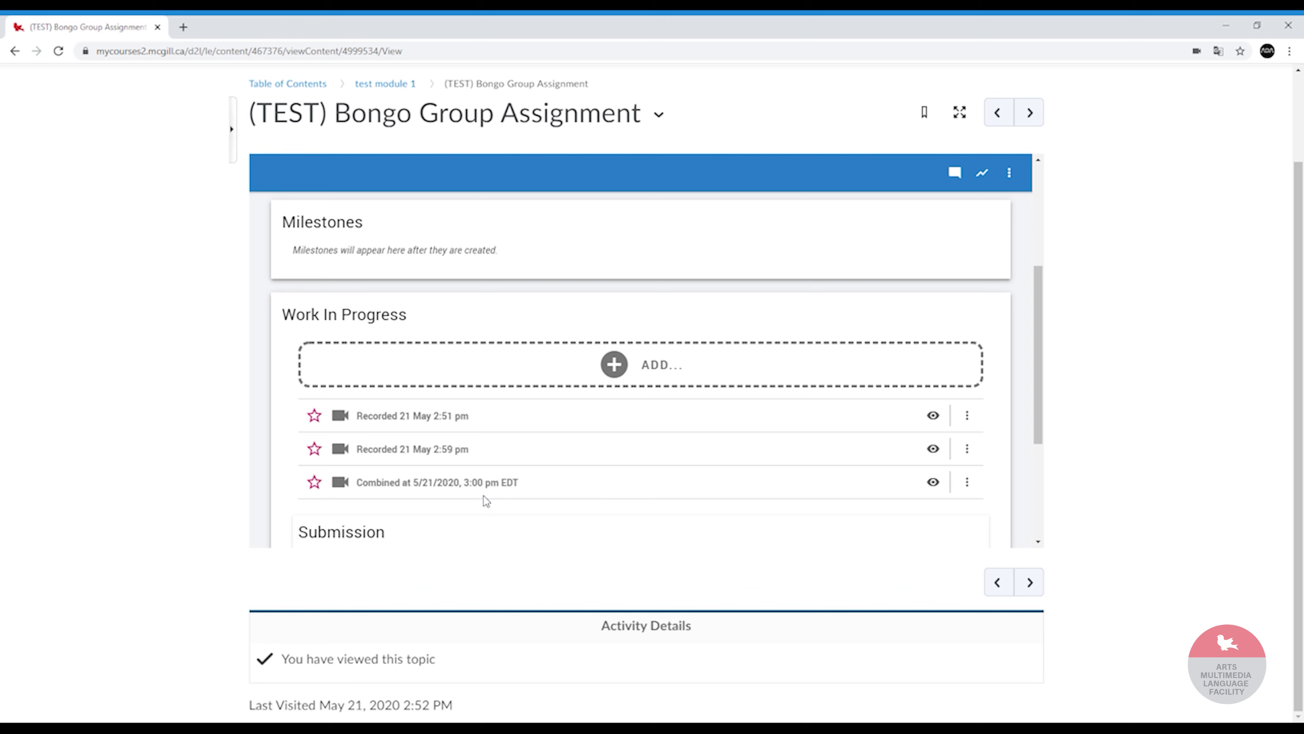
Star the combined video and submit the group assignment, confirming with YES.
click(314, 482)
scroll(485, 495, down, 4)
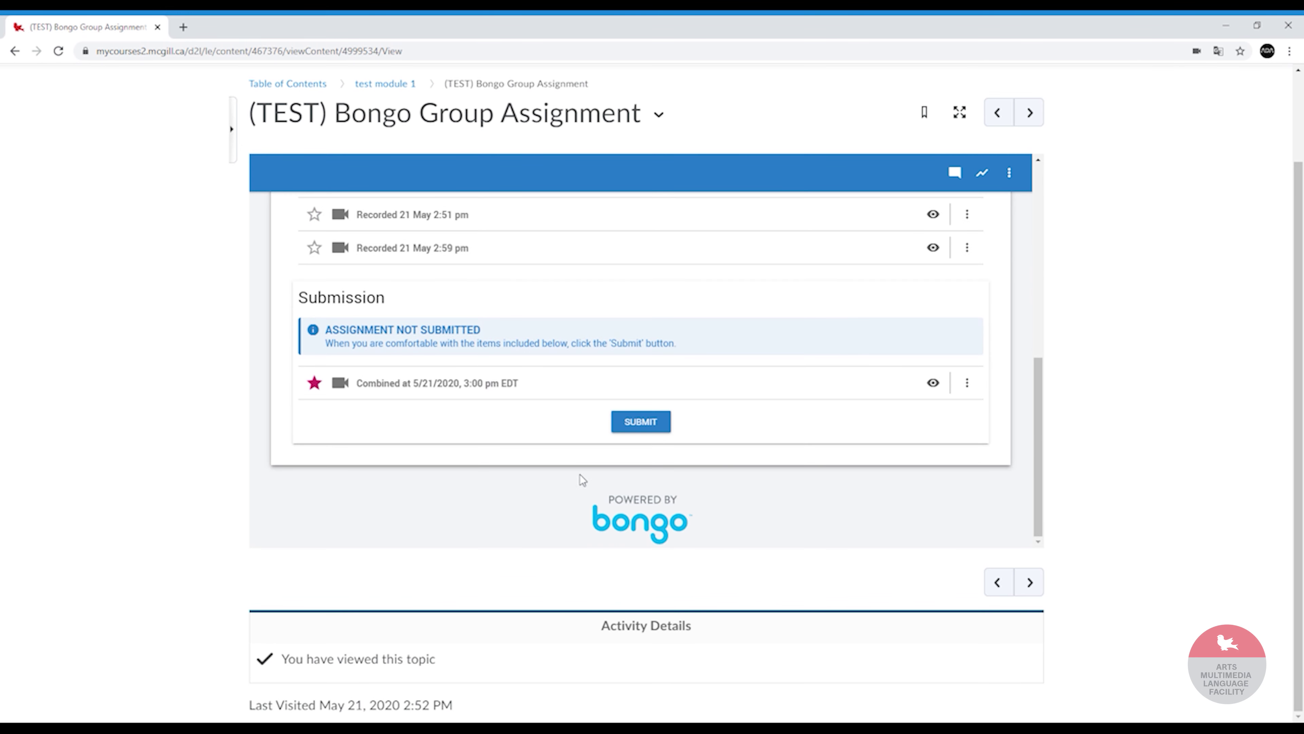
click(656, 430)
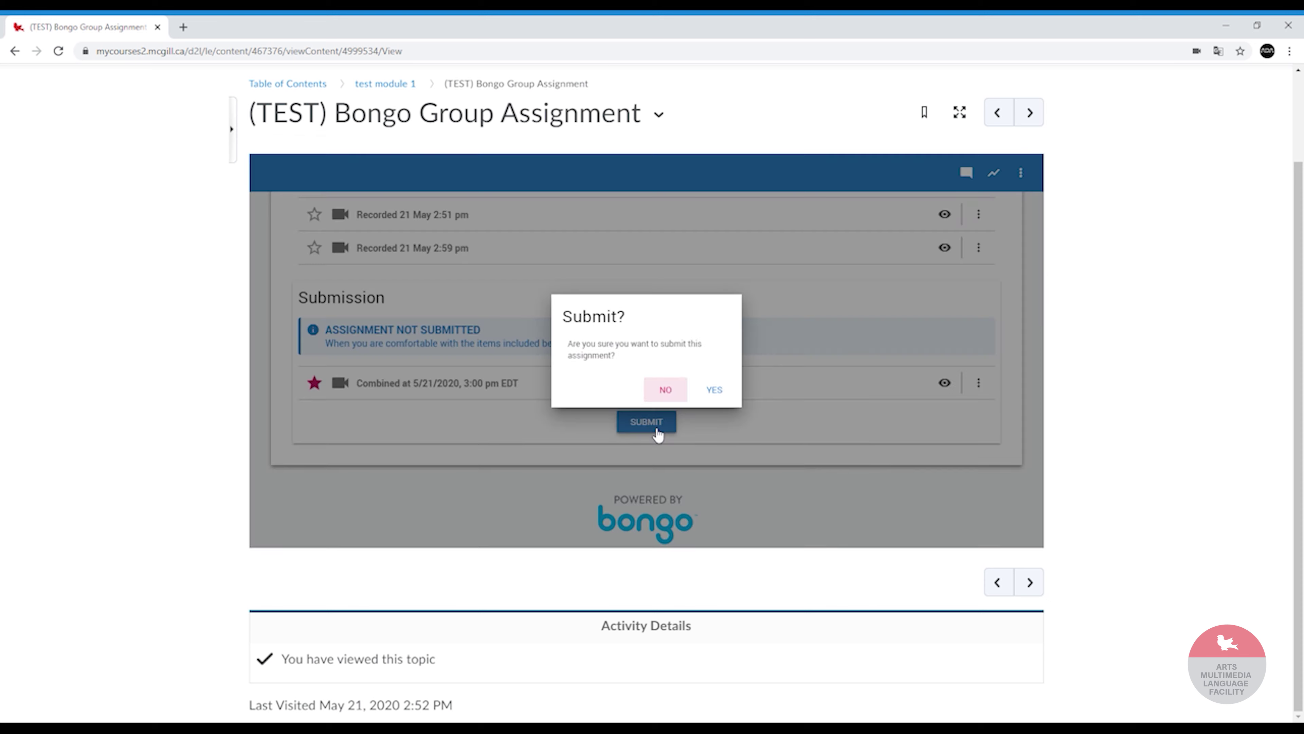
click(725, 394)
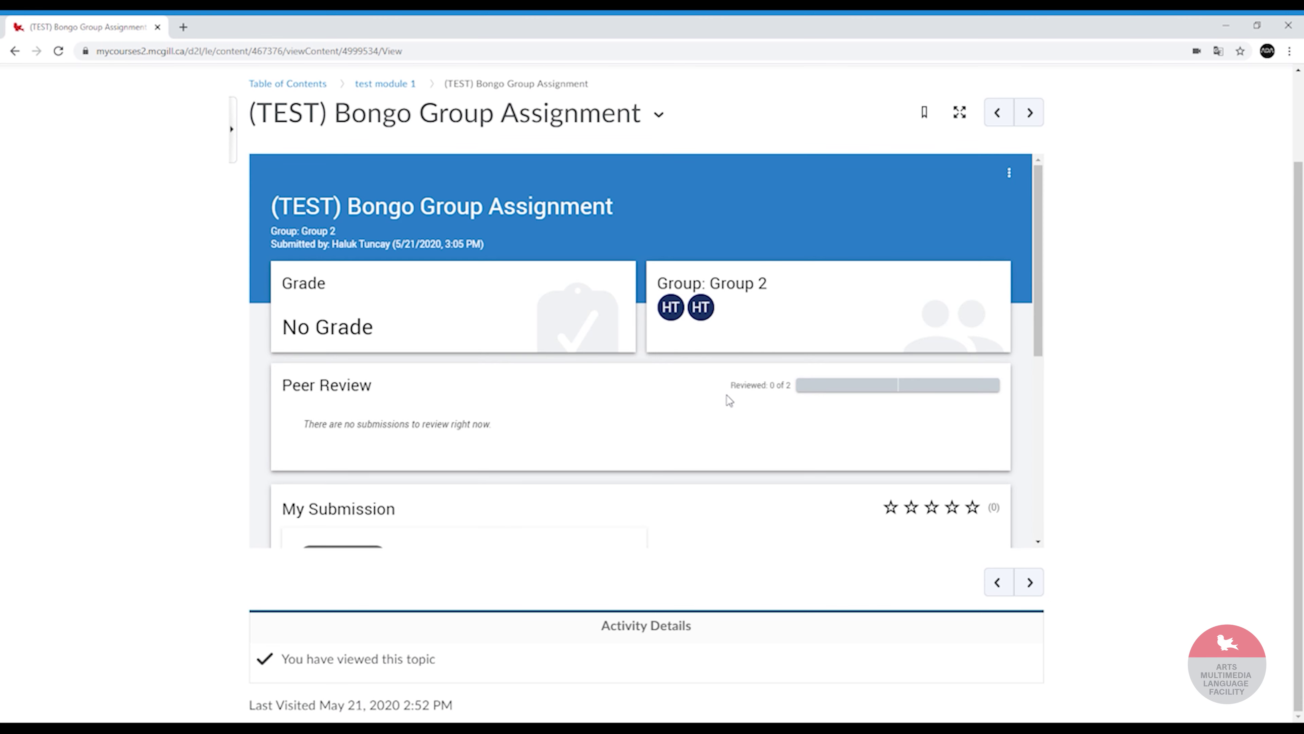
scroll(726, 395, down, 4)
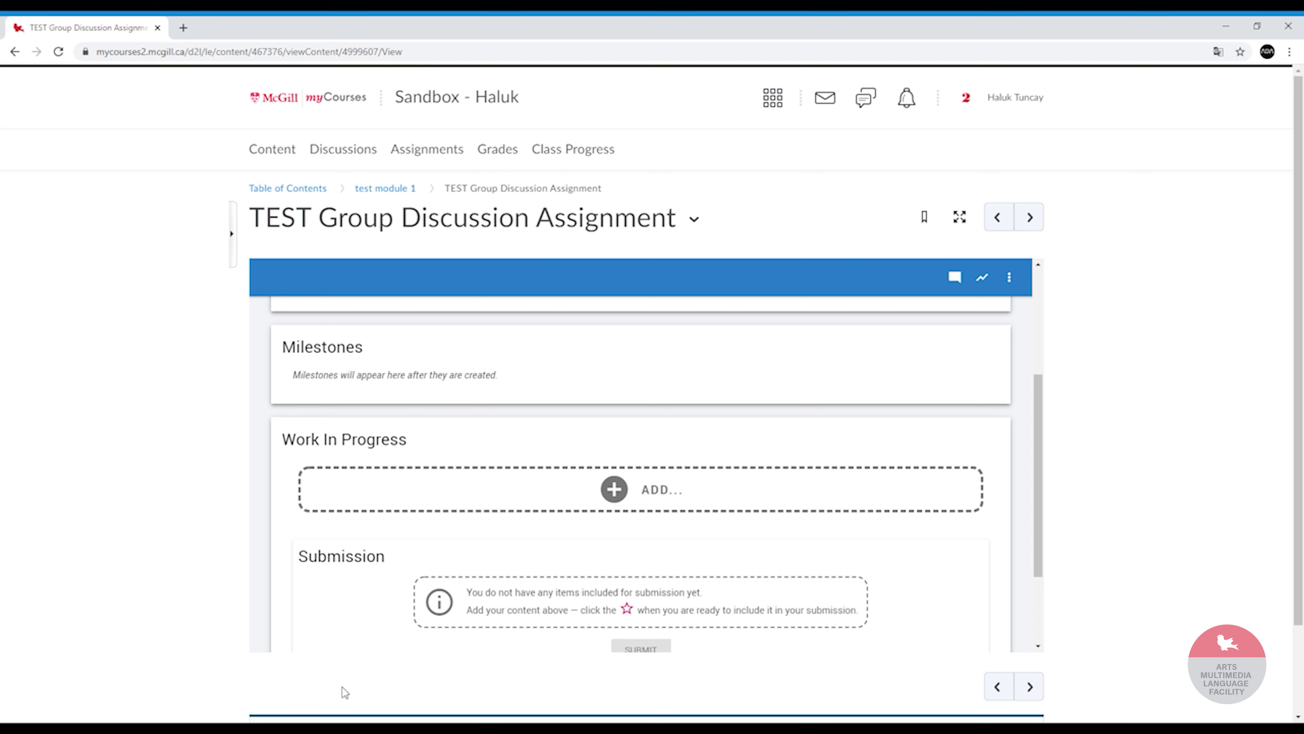
Add a Meeting to the discussion assignment and start titling it 'Meeting for group assignment'.
click(724, 502)
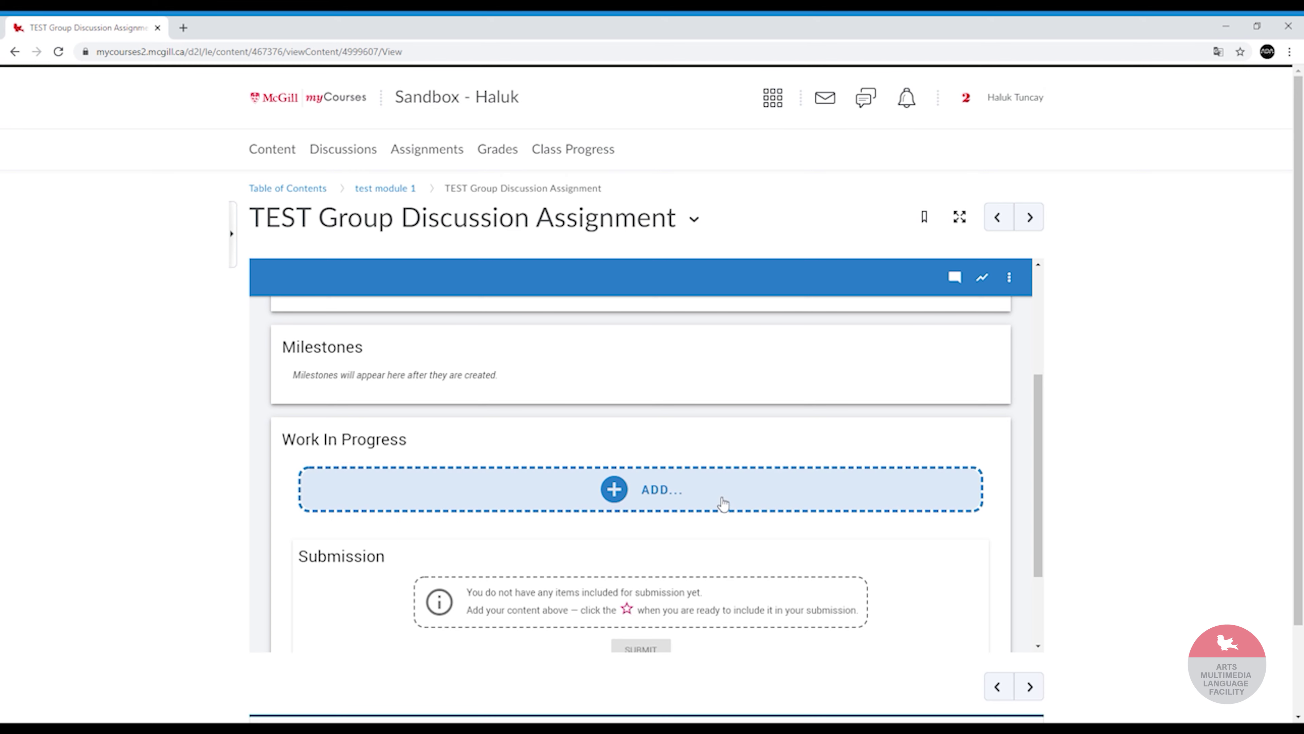
click(712, 532)
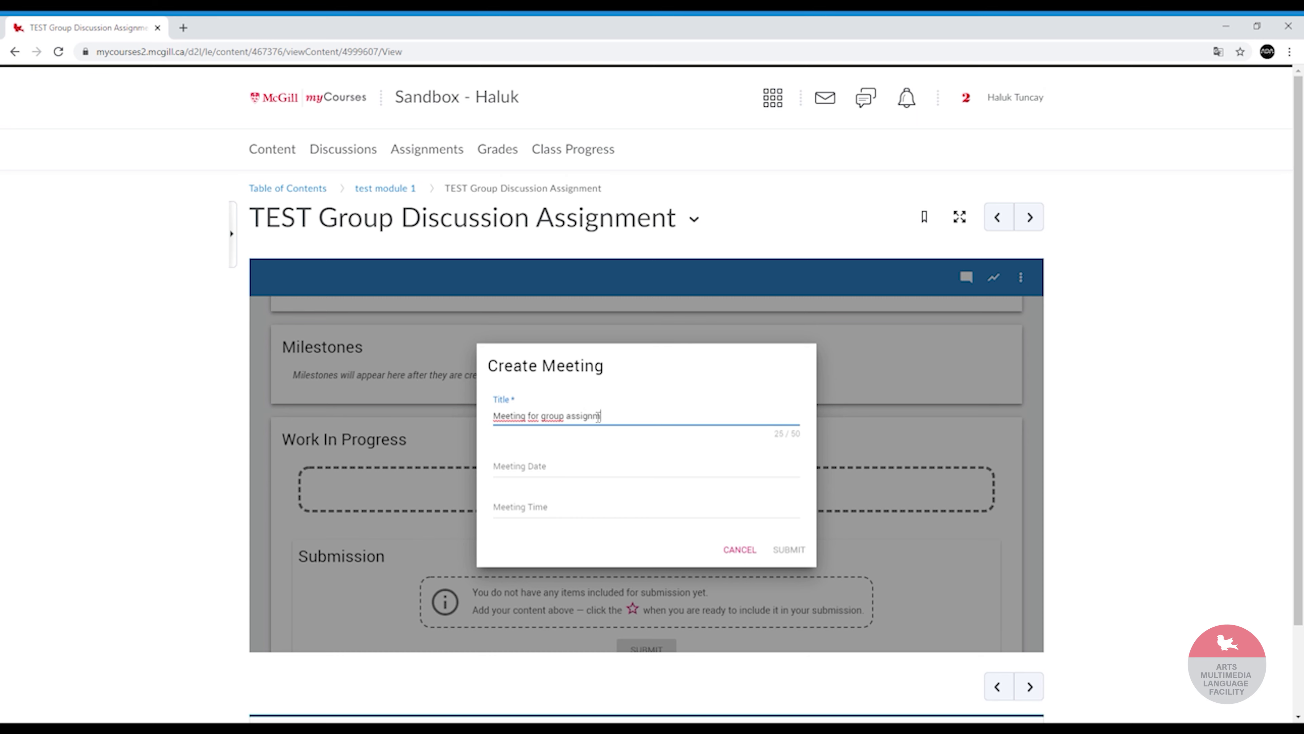
Set the meeting date to May 27, 2020 and time to 1:30 PM, then submit it.
click(591, 468)
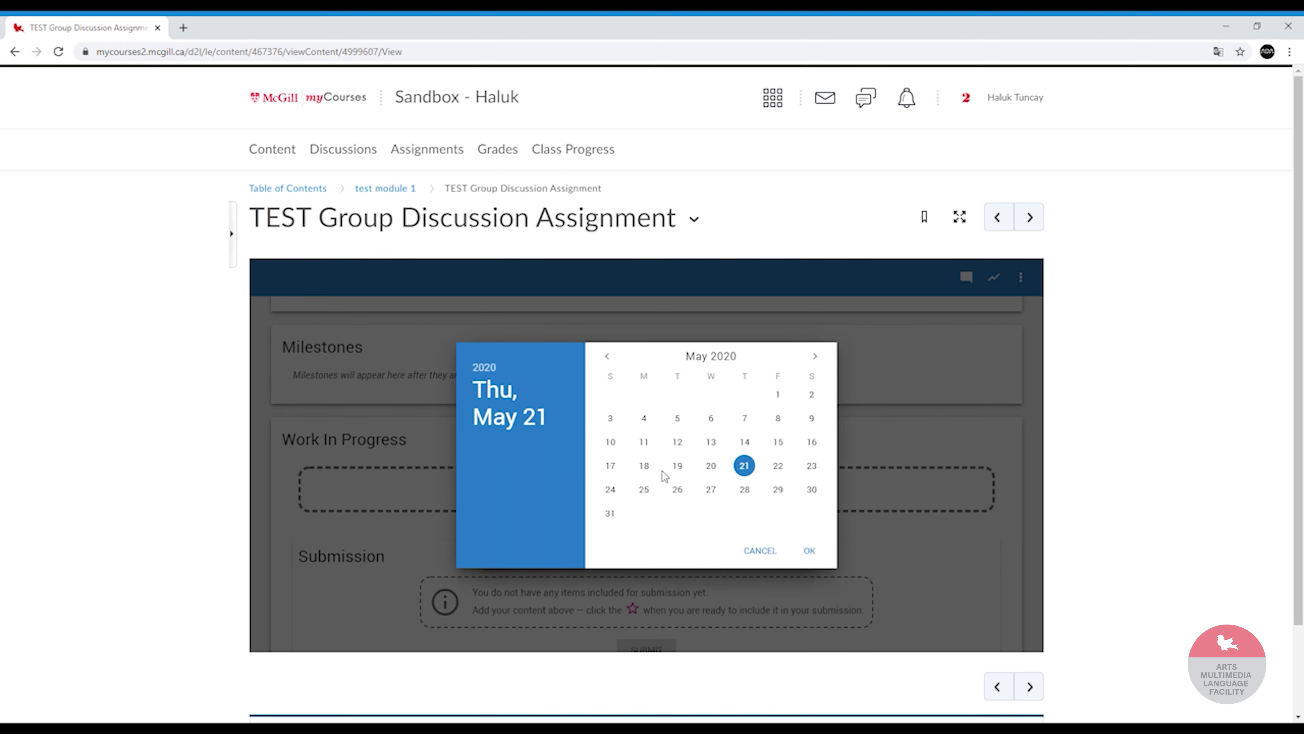
click(710, 489)
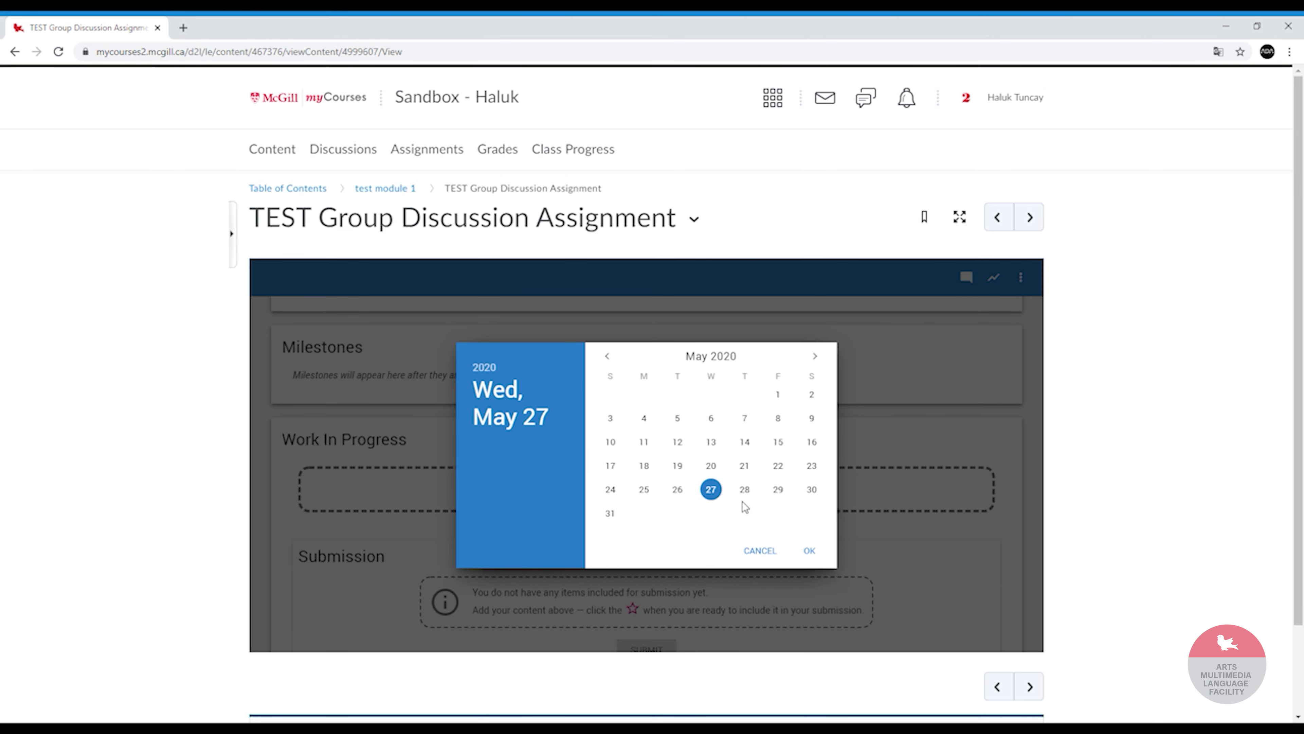
click(824, 554)
click(553, 515)
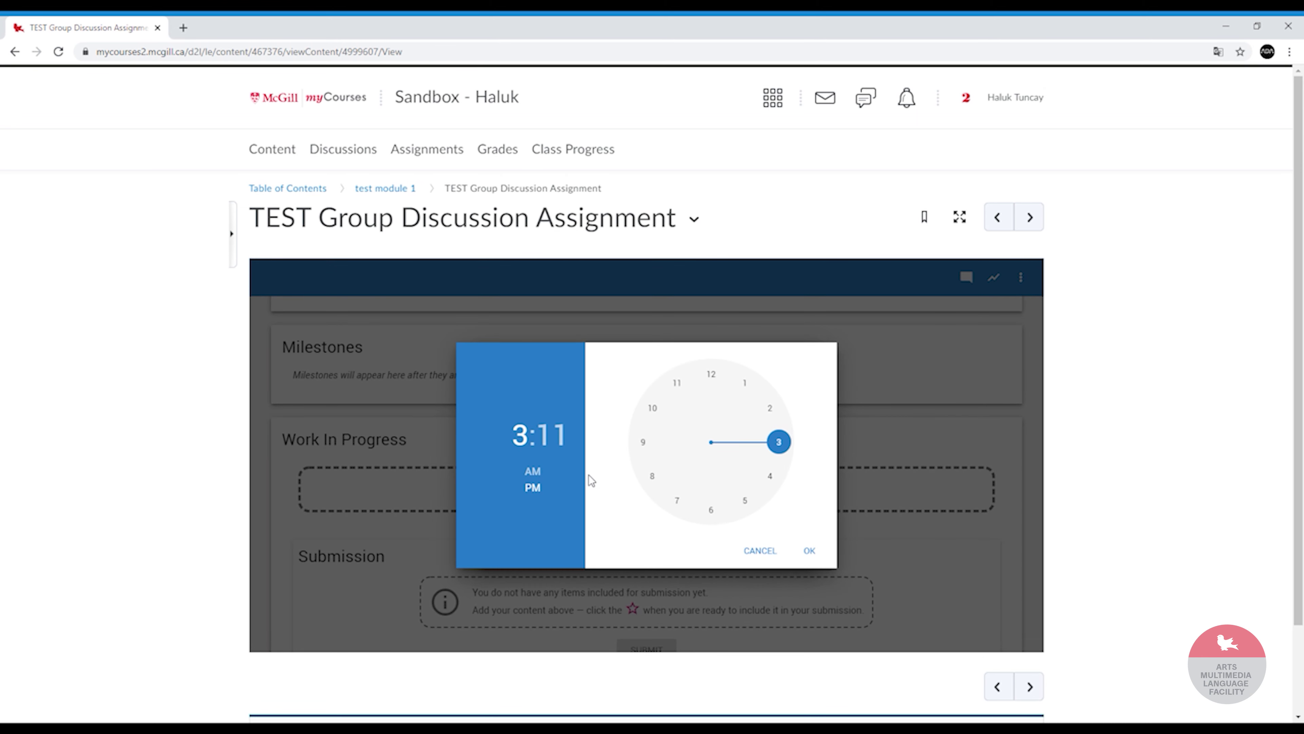
click(744, 383)
click(713, 510)
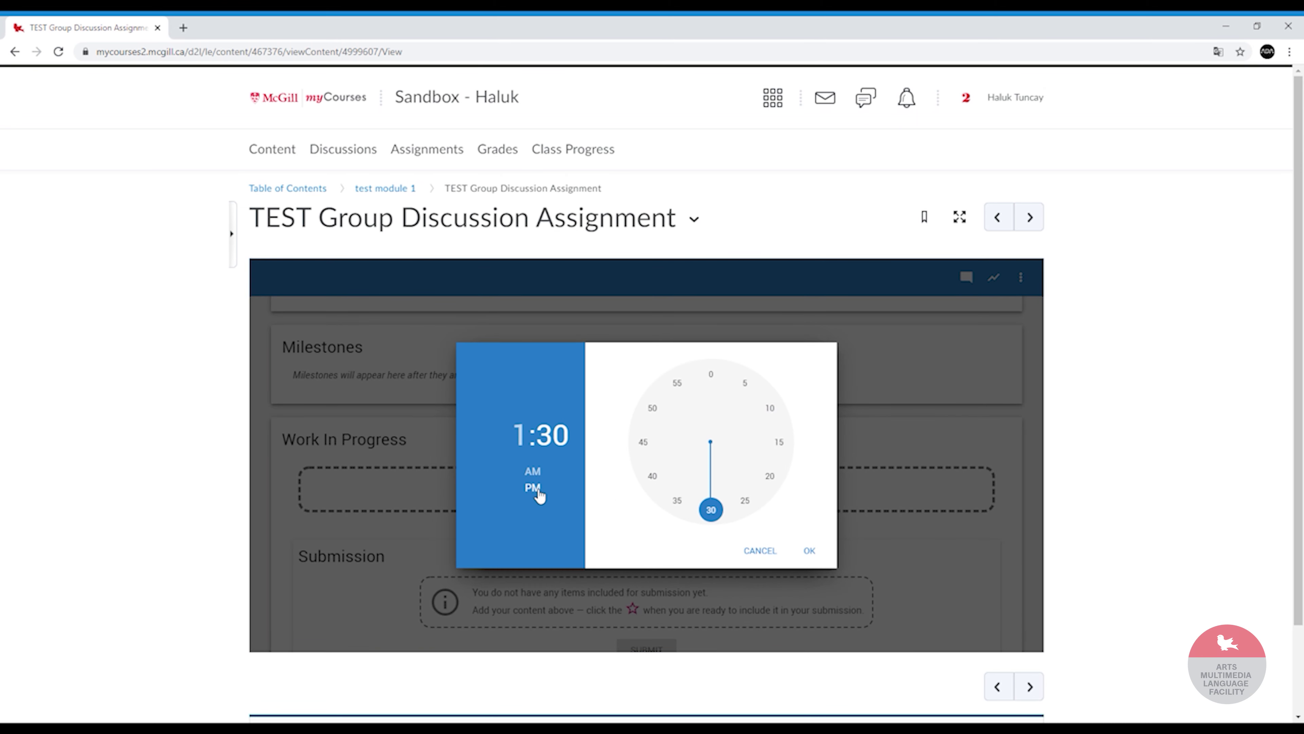
click(809, 551)
click(790, 550)
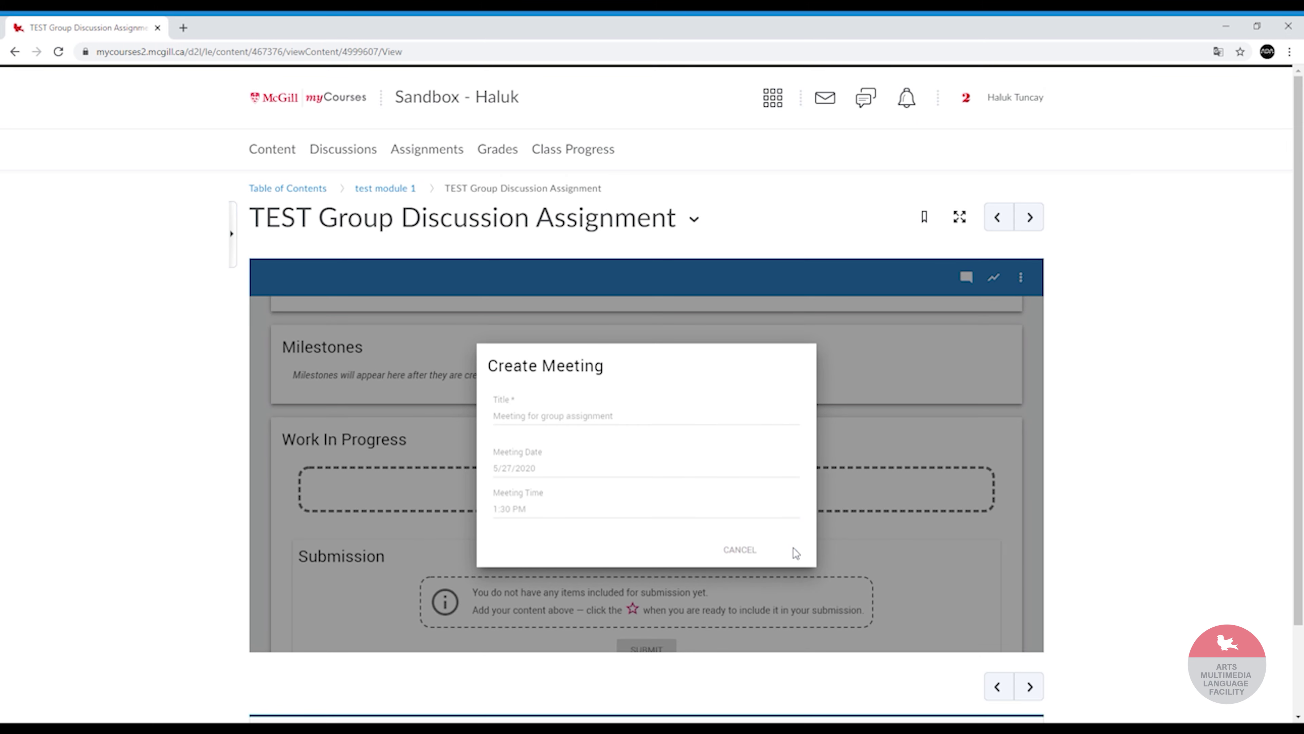
scroll(660, 508, down, 1)
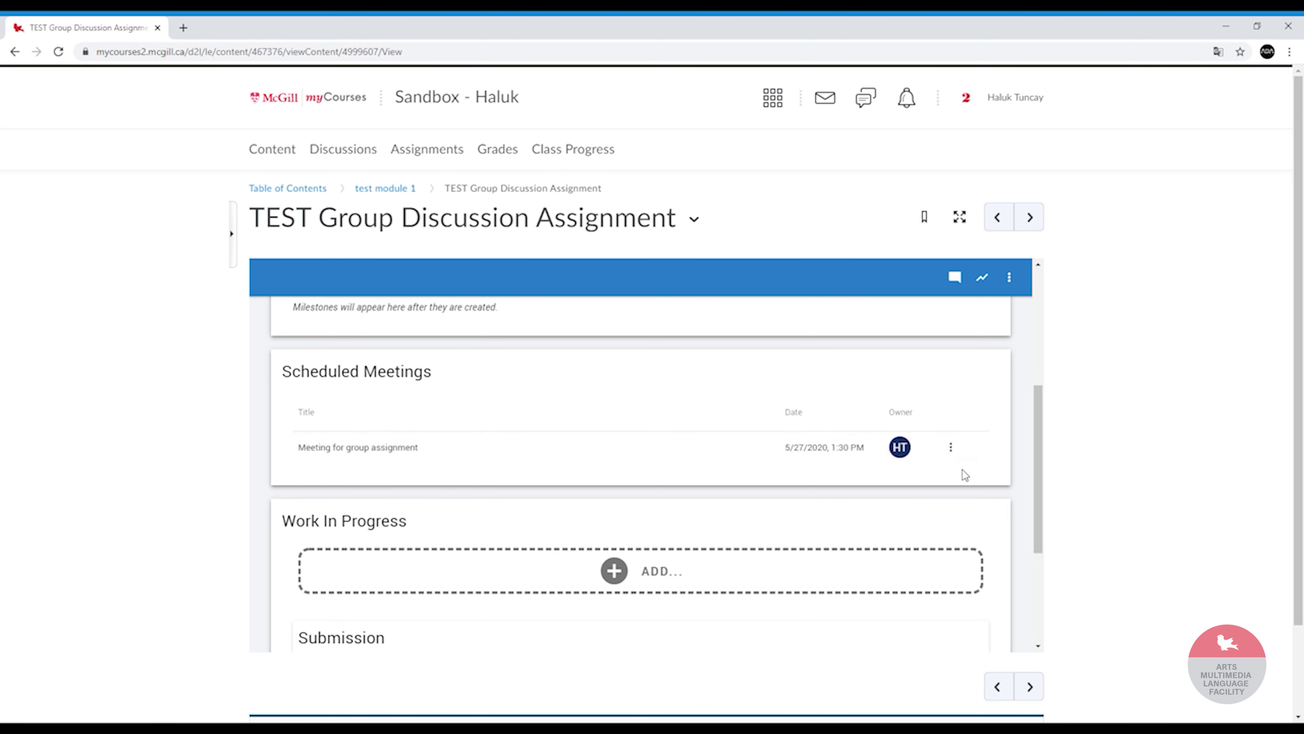
Launch the lobby for 'Meeting for group assignment' in a new tab from its actions menu.
click(954, 447)
click(904, 380)
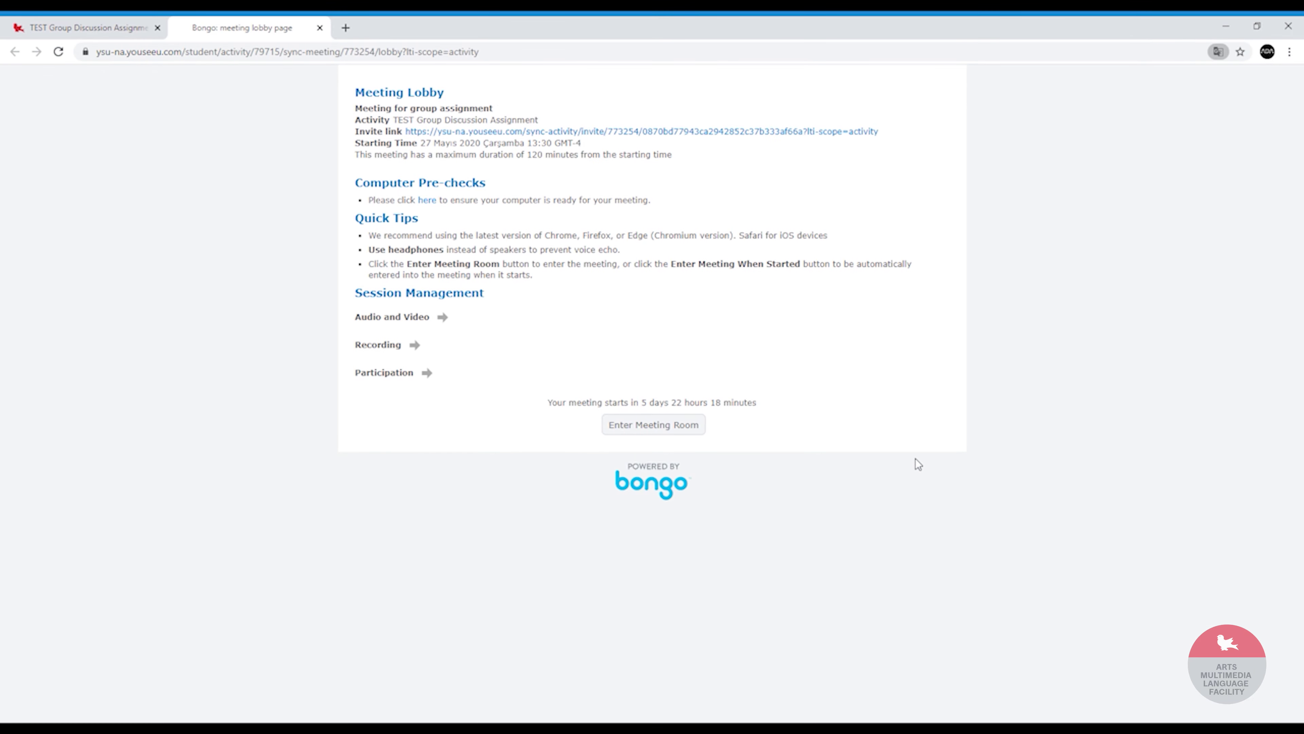